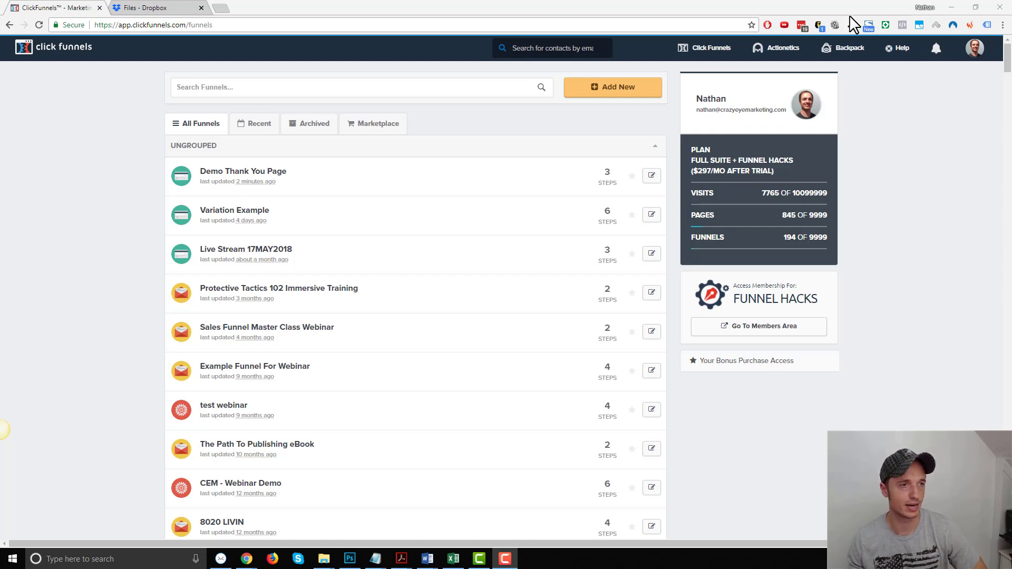
- Build a classic Sell Your Product > Membership funnel named 'Demo Membership Funnel'
click(608, 86)
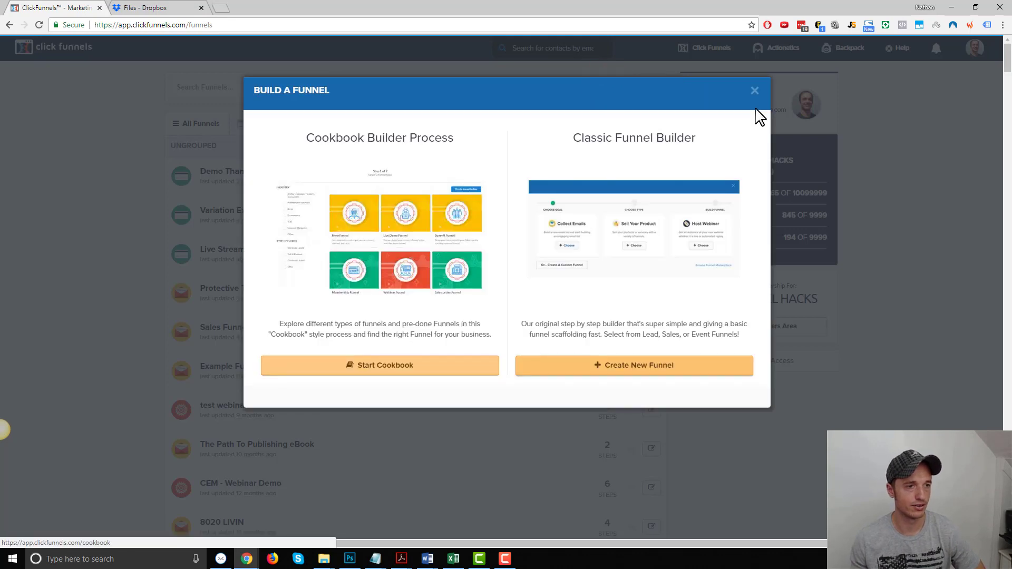
click(662, 369)
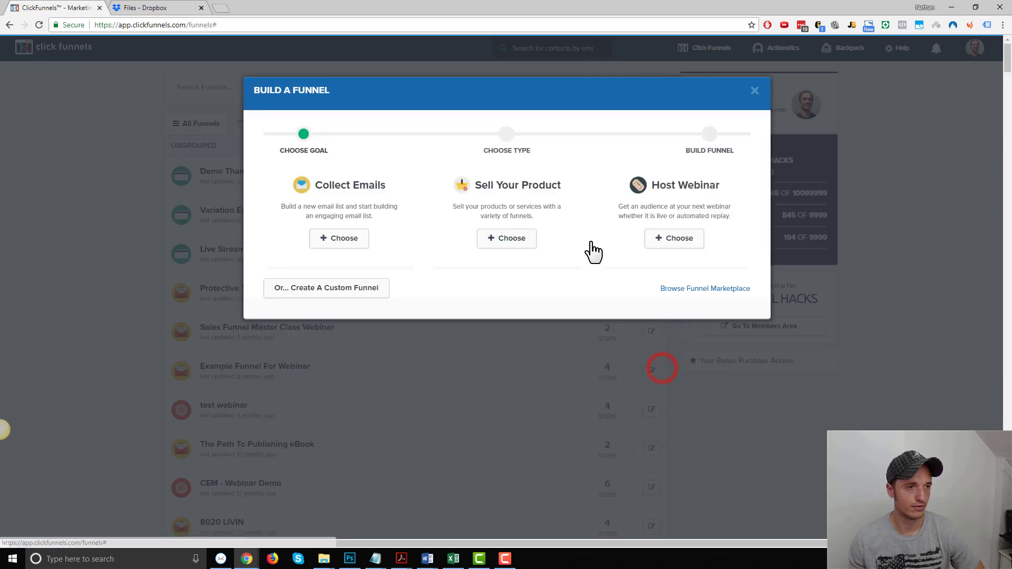
click(496, 239)
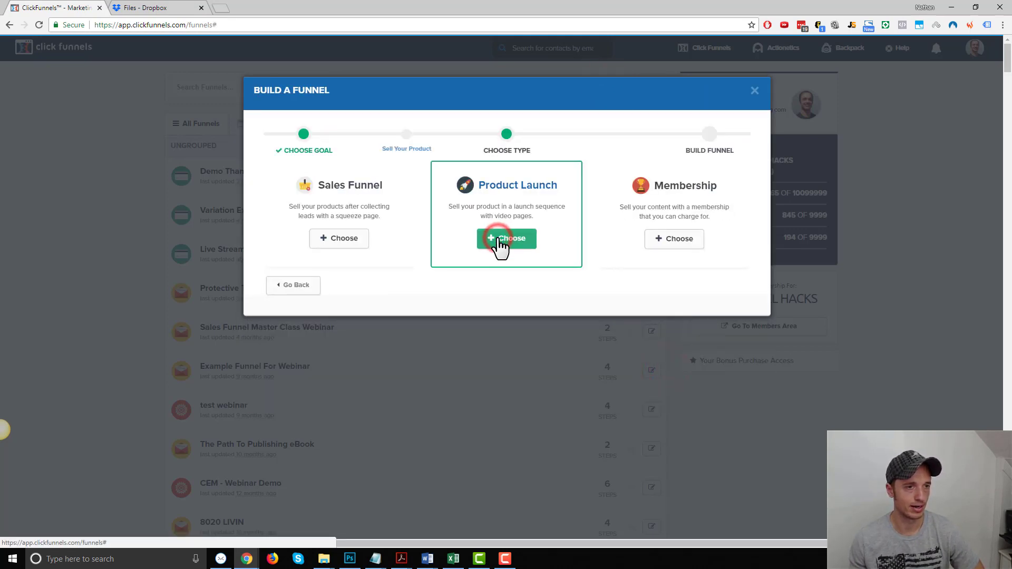
click(658, 243)
click(402, 193)
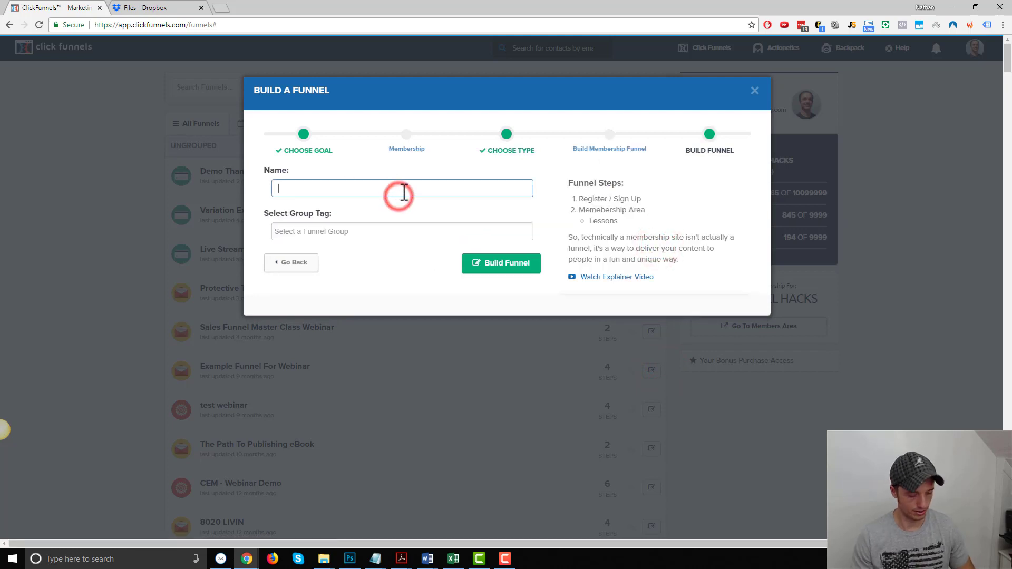
text(Demo Membership)
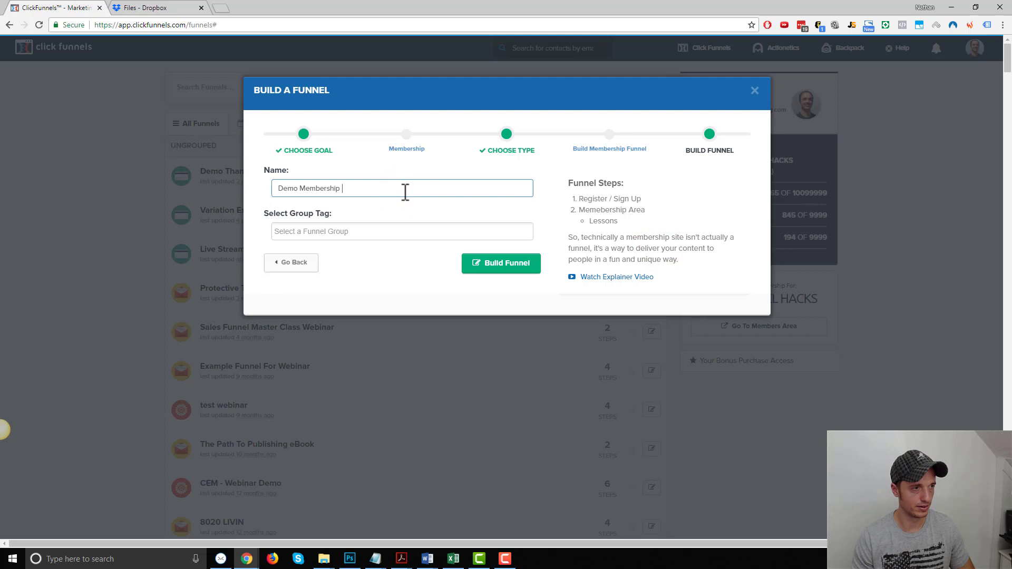
text( Funnel)
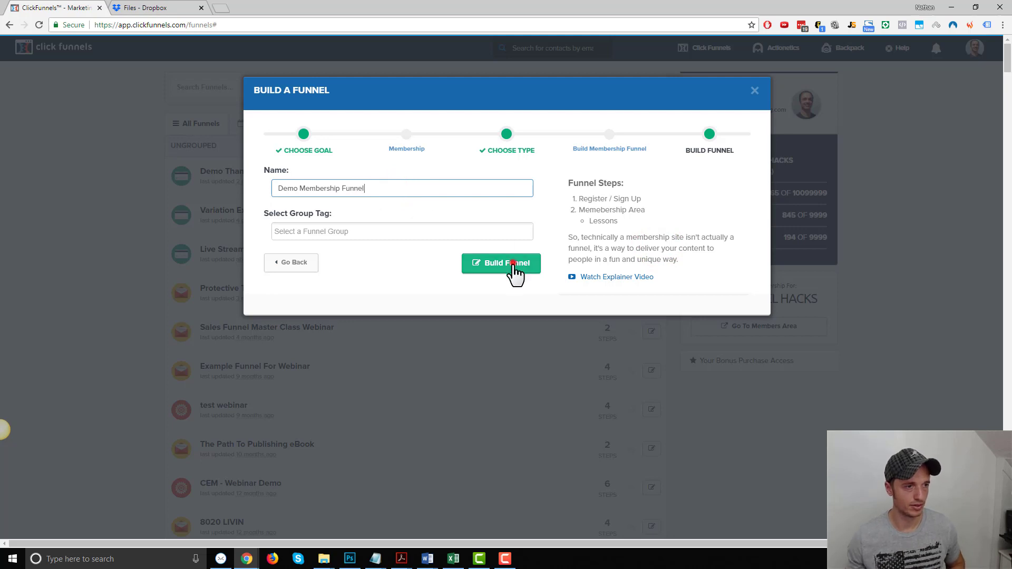
click(506, 263)
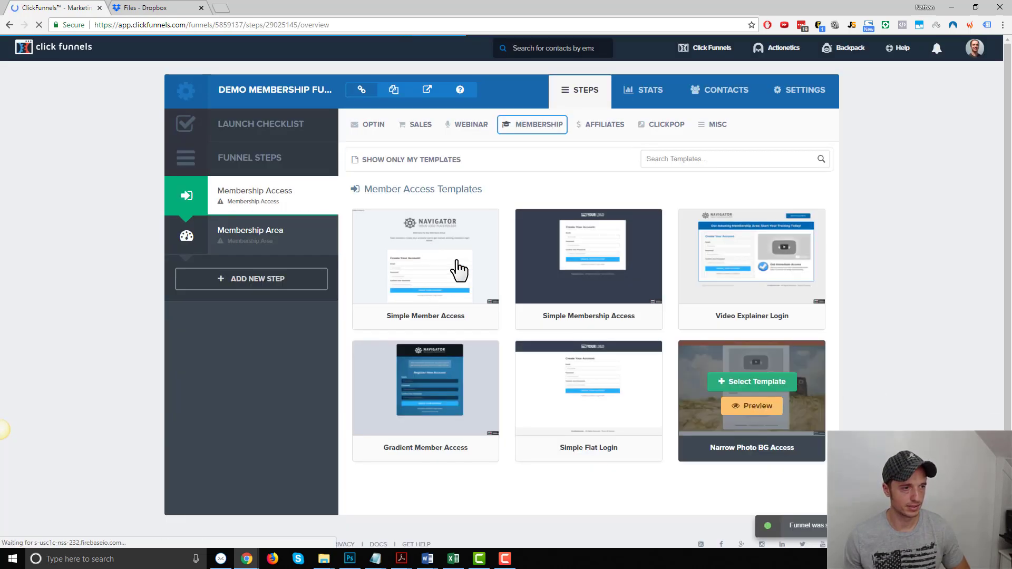
- Apply a Member Access template to Membership Access and Clean Members Area to Membership Area
click(433, 250)
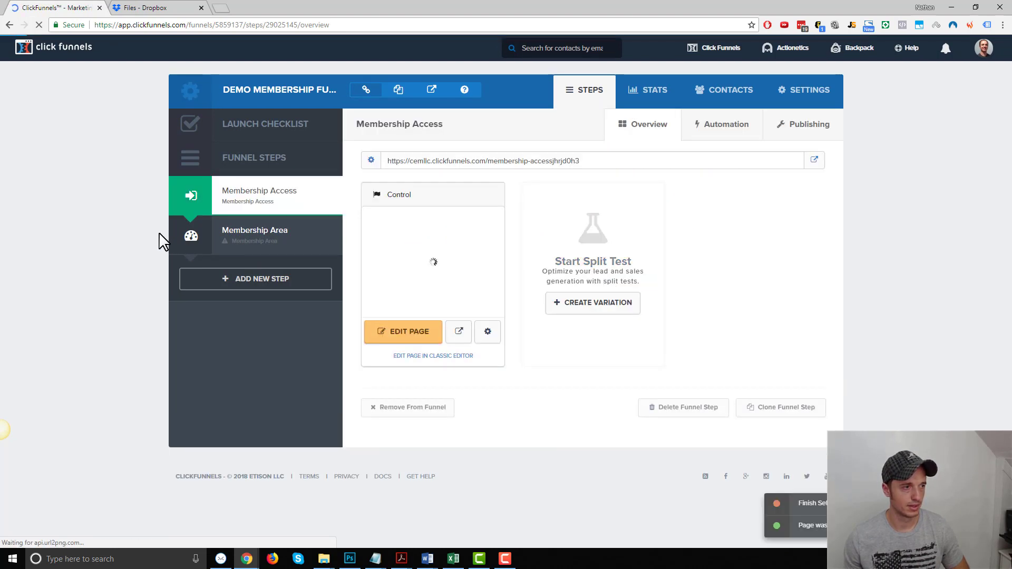
click(256, 259)
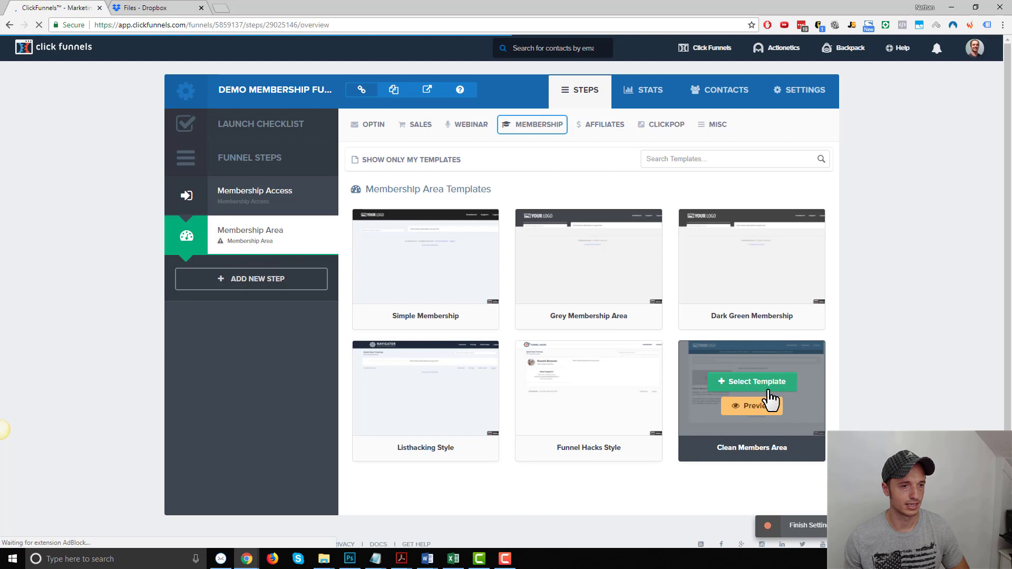
click(768, 383)
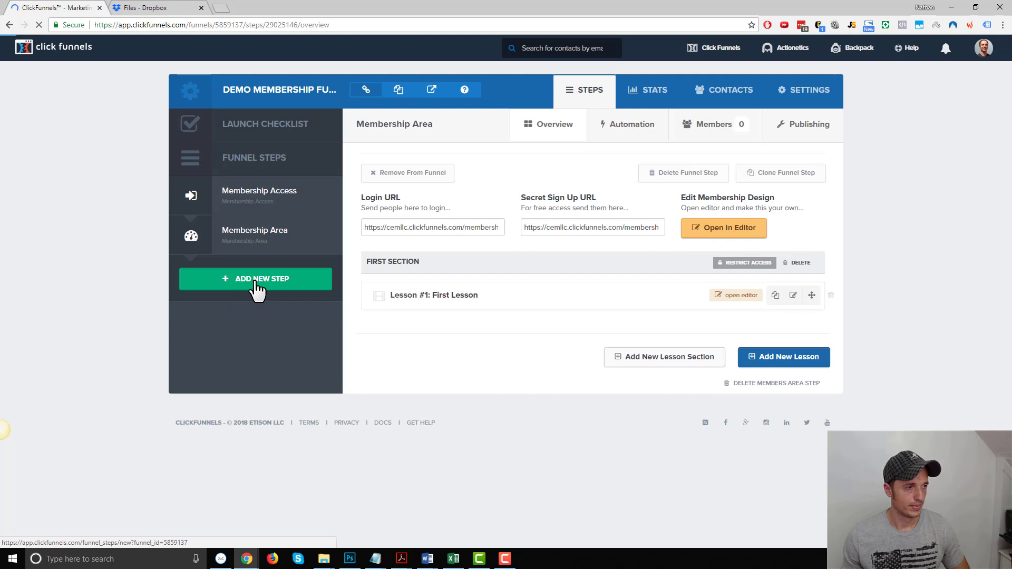
- Add a funnel step named 'Order Form' using the Skinny Order Form sales template
click(256, 279)
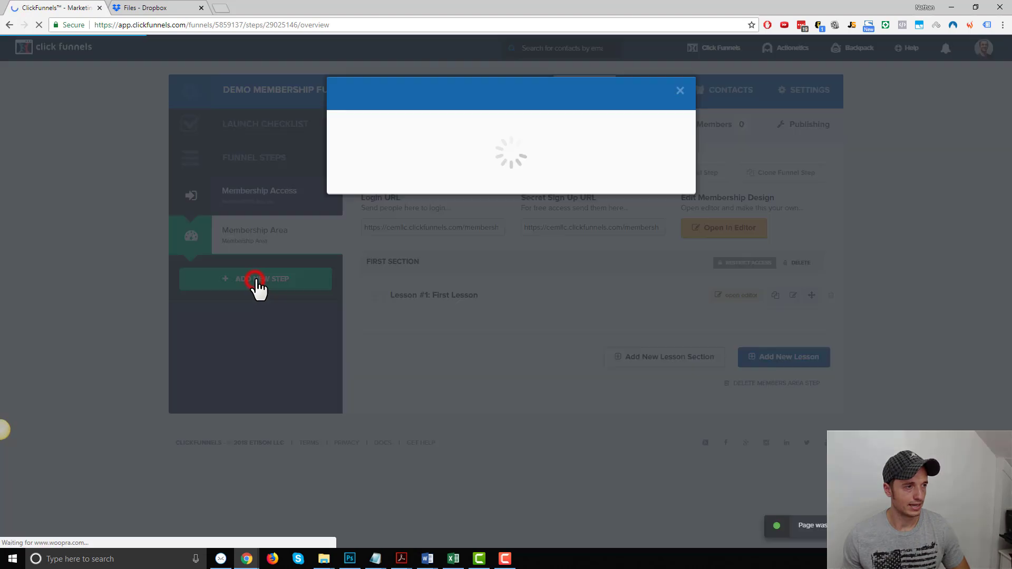
click(443, 157)
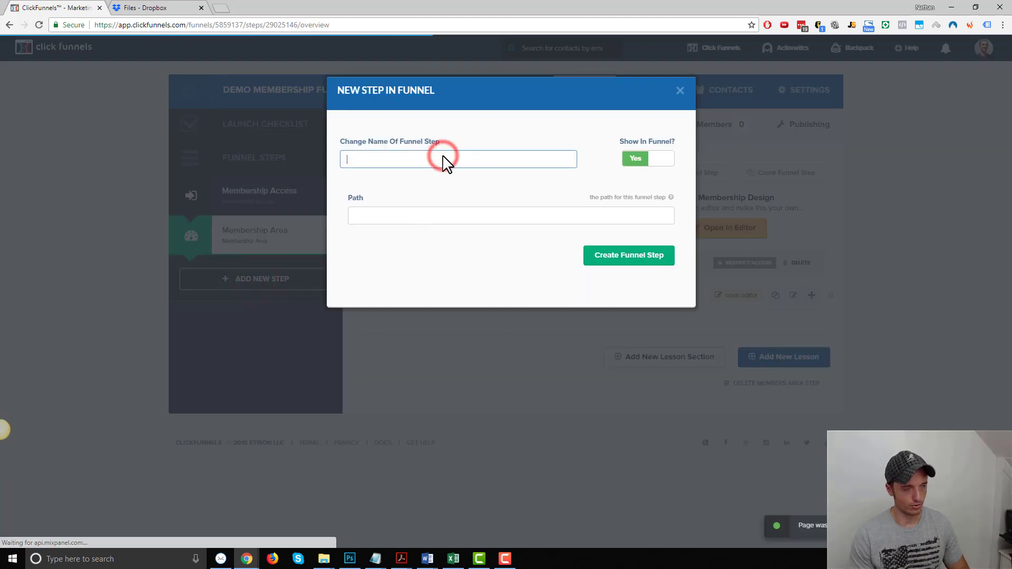
text(Order Form)
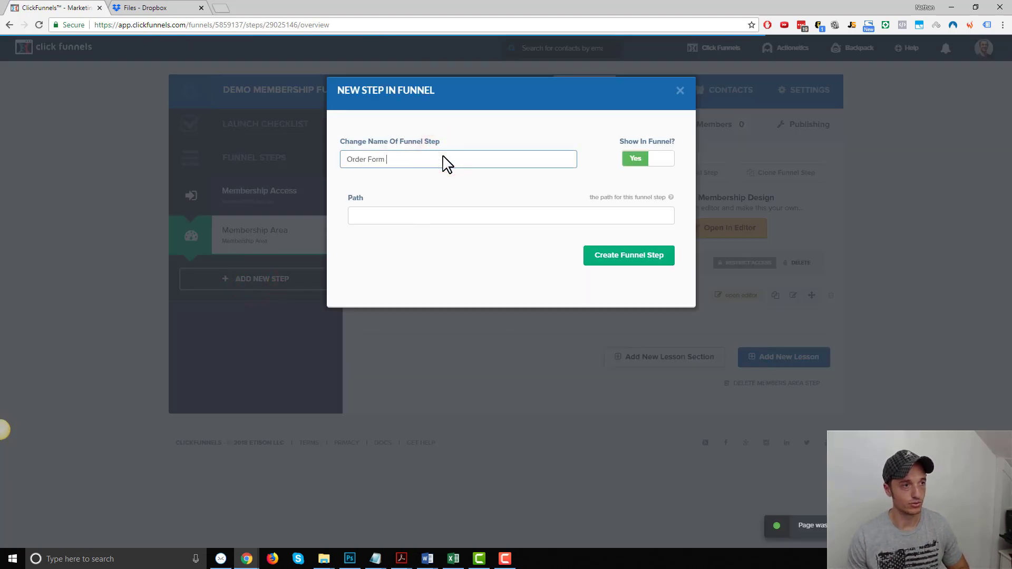
click(622, 258)
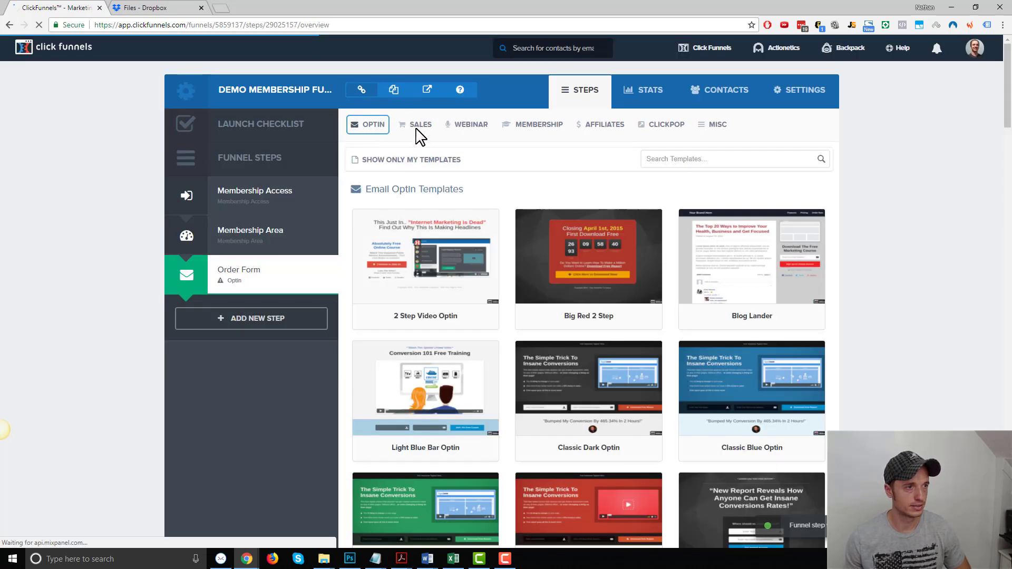
click(418, 127)
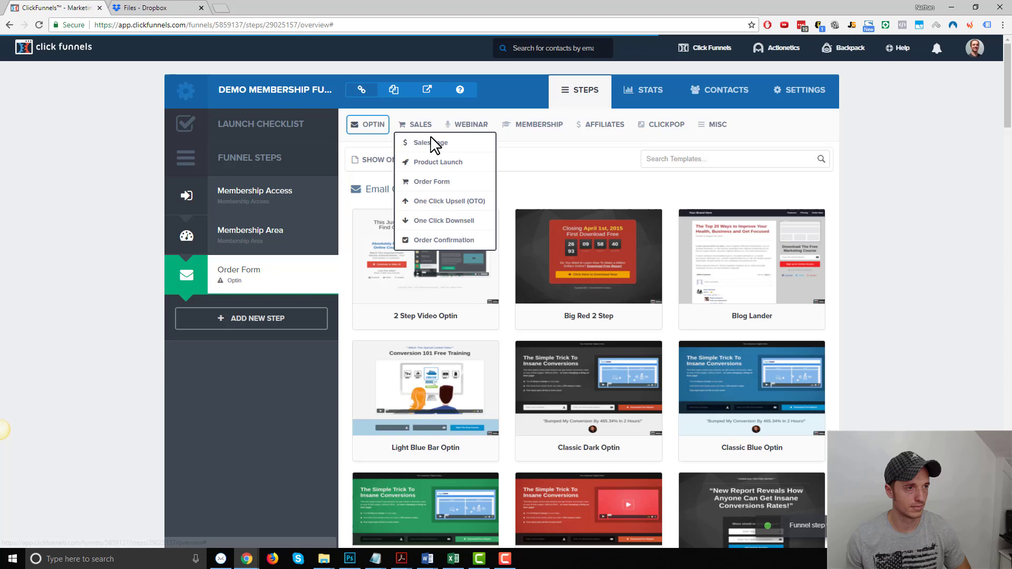
click(434, 181)
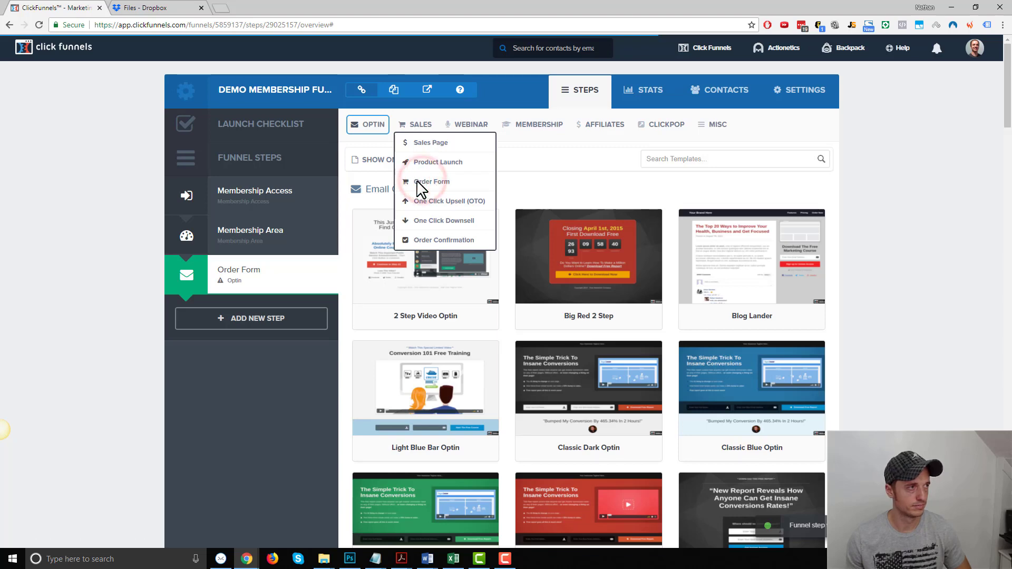
click(605, 254)
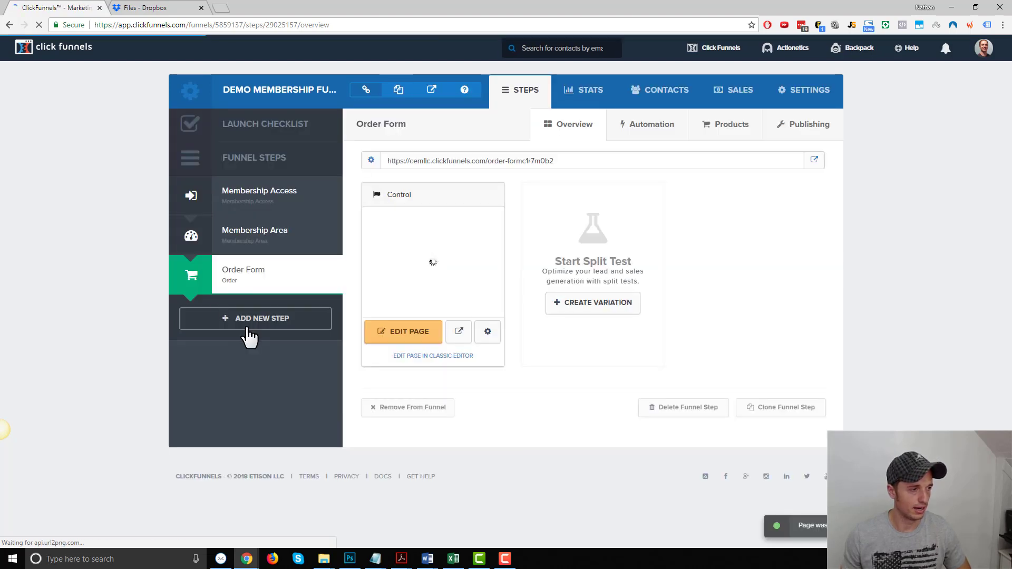
- Add an 'Order Confirmation' funnel step with the Order Confirmation sales template
click(252, 324)
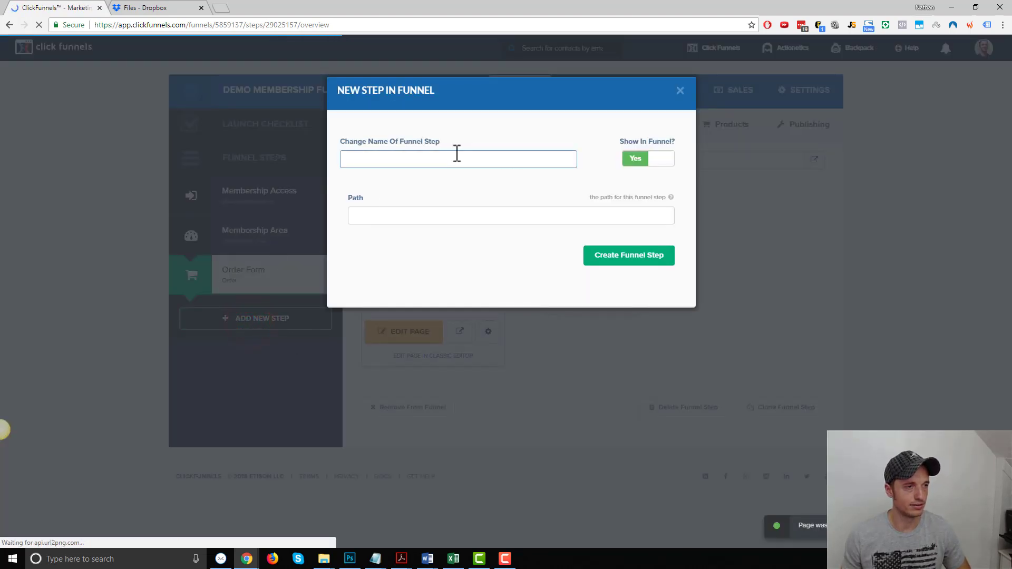
text(Order C)
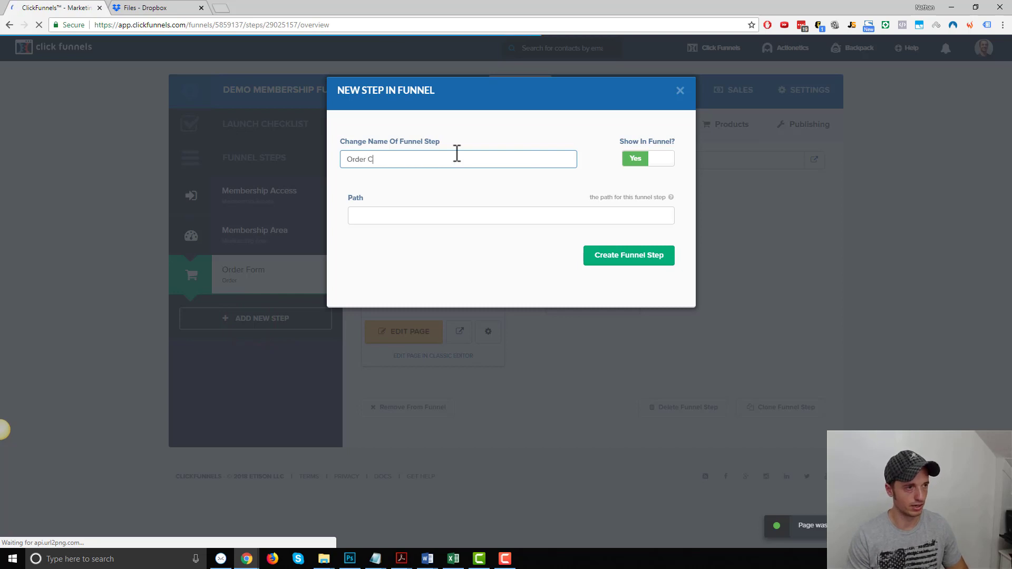
text(onfirmation)
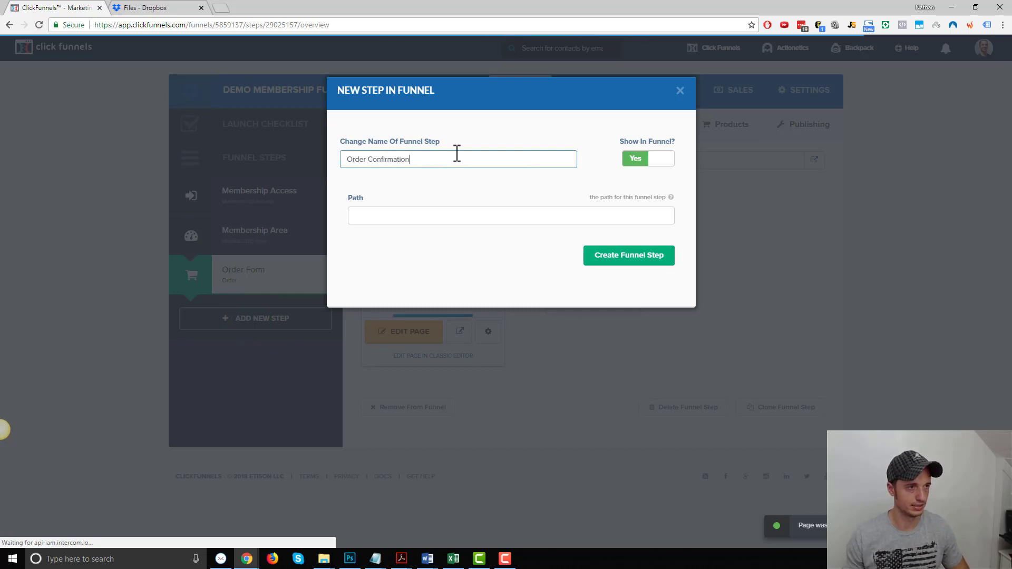
click(639, 260)
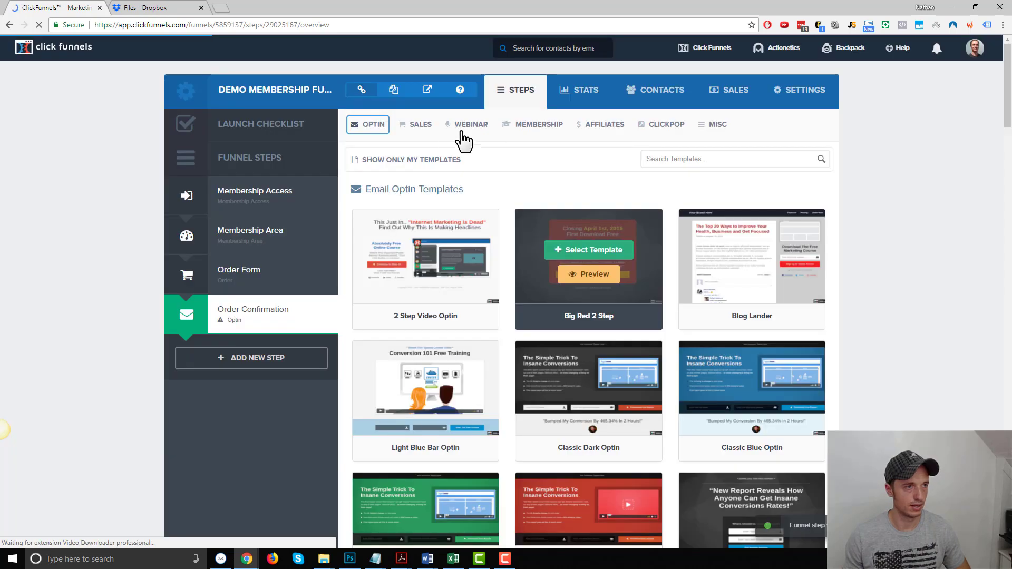
click(416, 125)
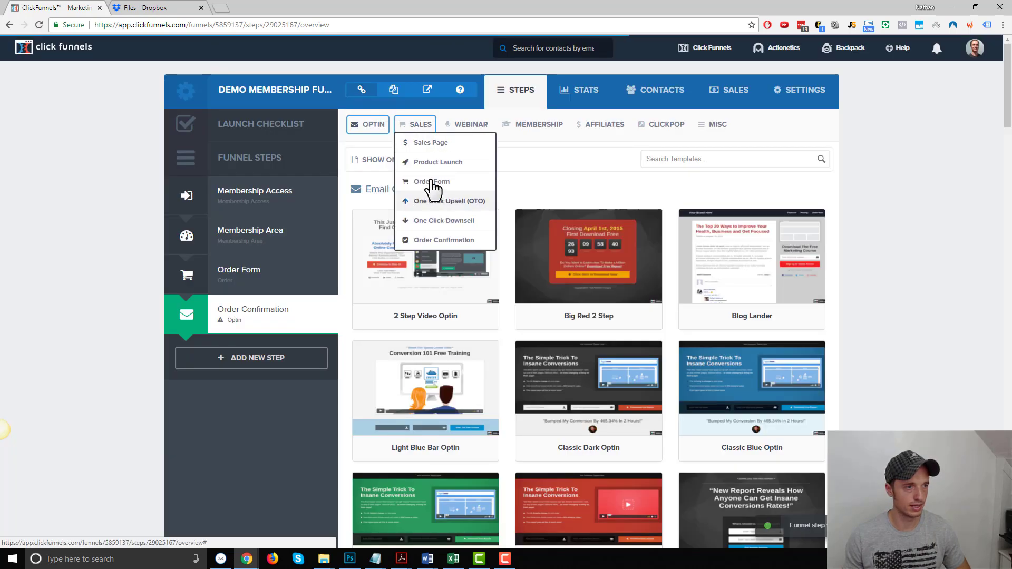
click(442, 240)
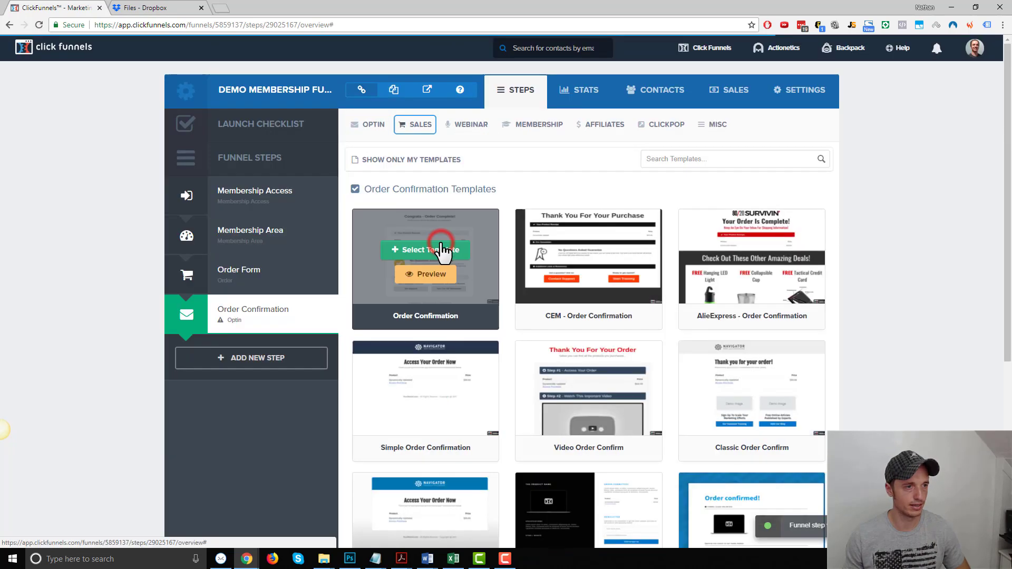
click(442, 253)
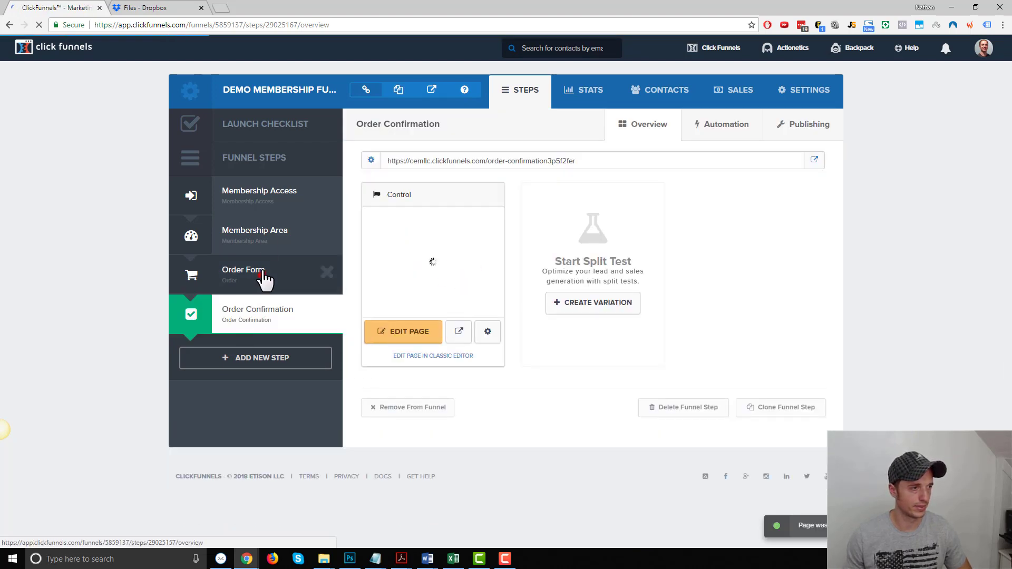
- Move Order Form first and Order Confirmation second, then view the Membership Area step
drag(265, 280, 277, 217)
click(280, 308)
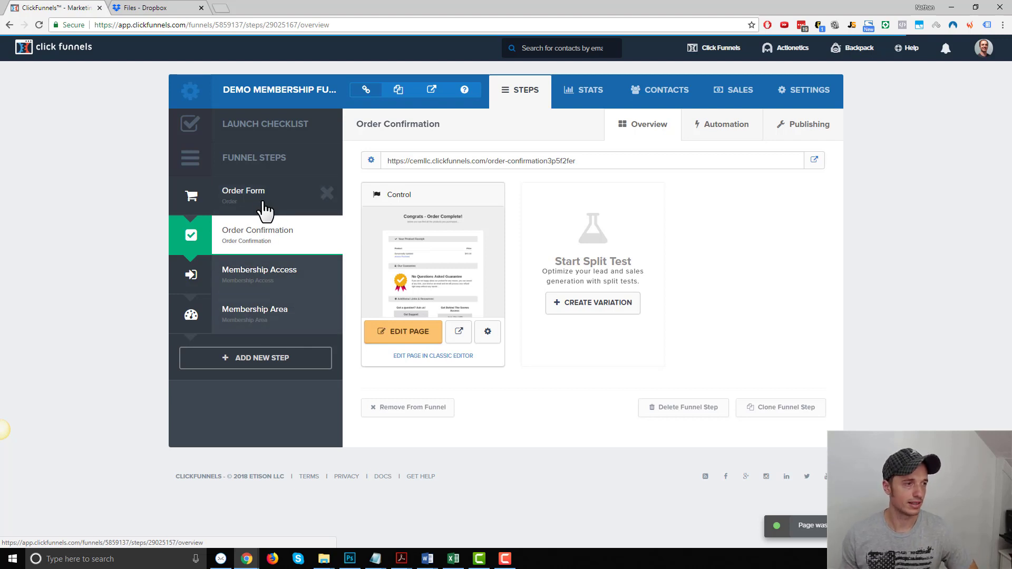
click(256, 322)
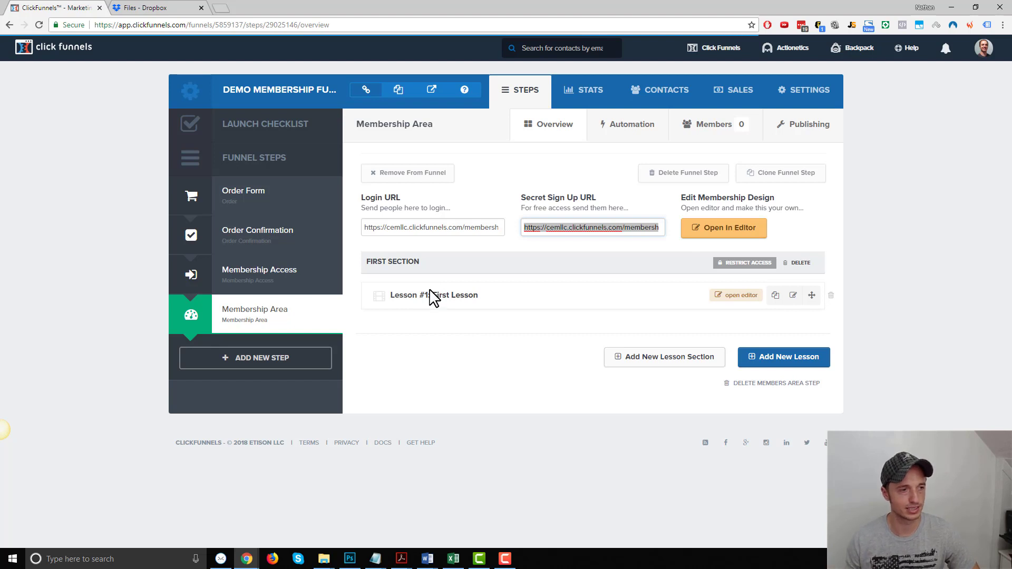
- Review the first lesson's rows in the editor, then return to Dropbox's File Storage Example folder
click(742, 297)
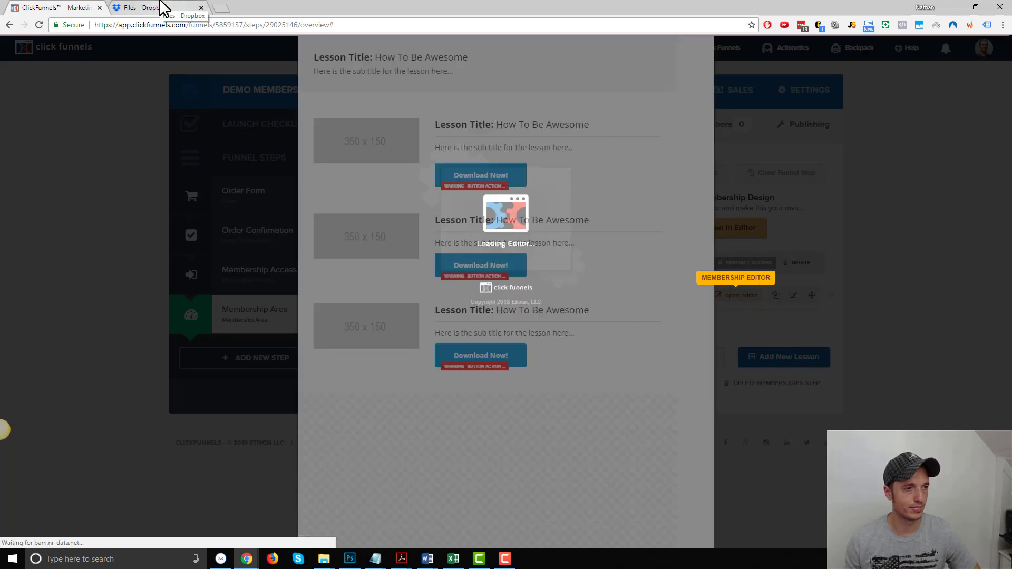
click(162, 7)
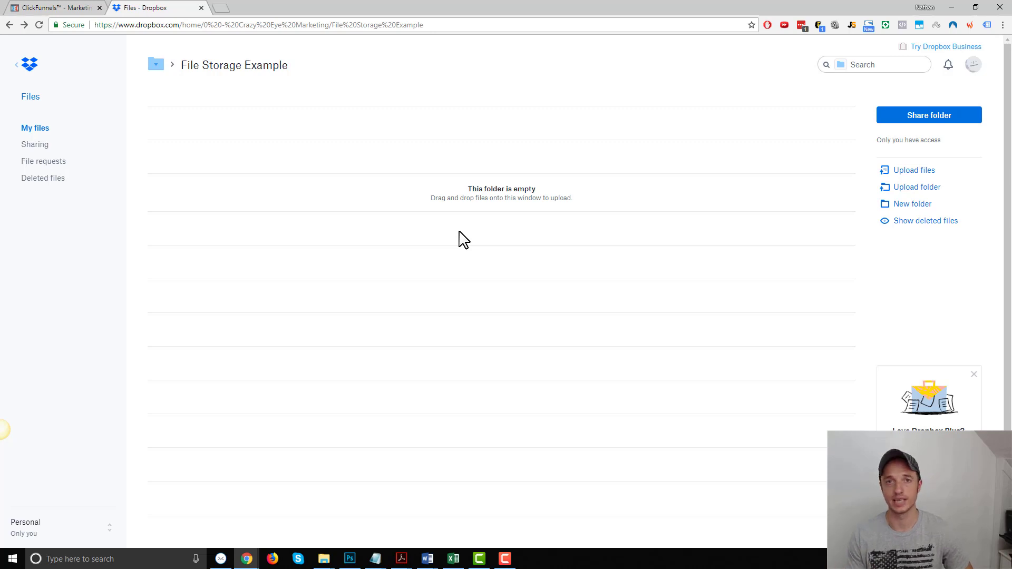
click(19, 7)
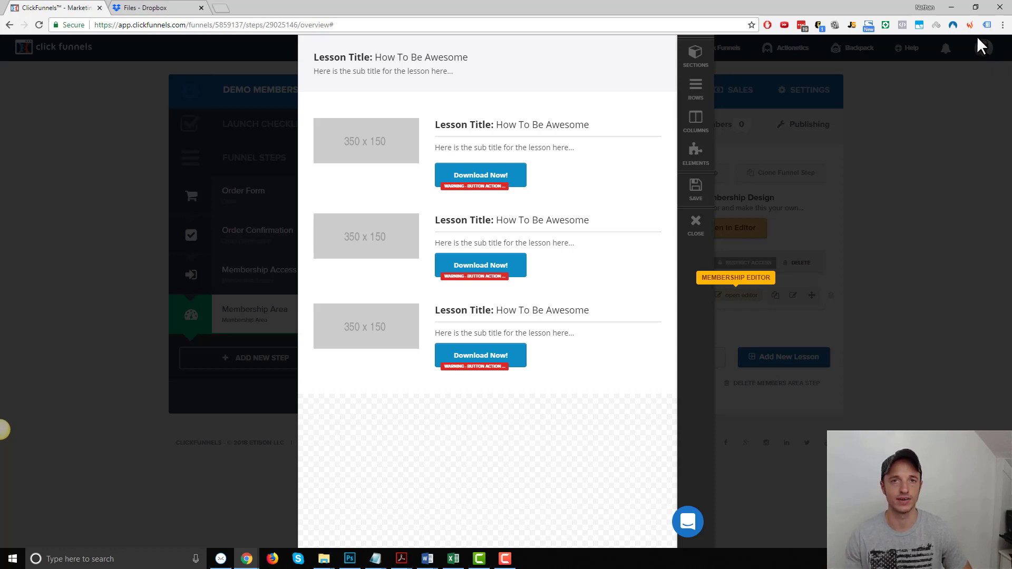
click(150, 7)
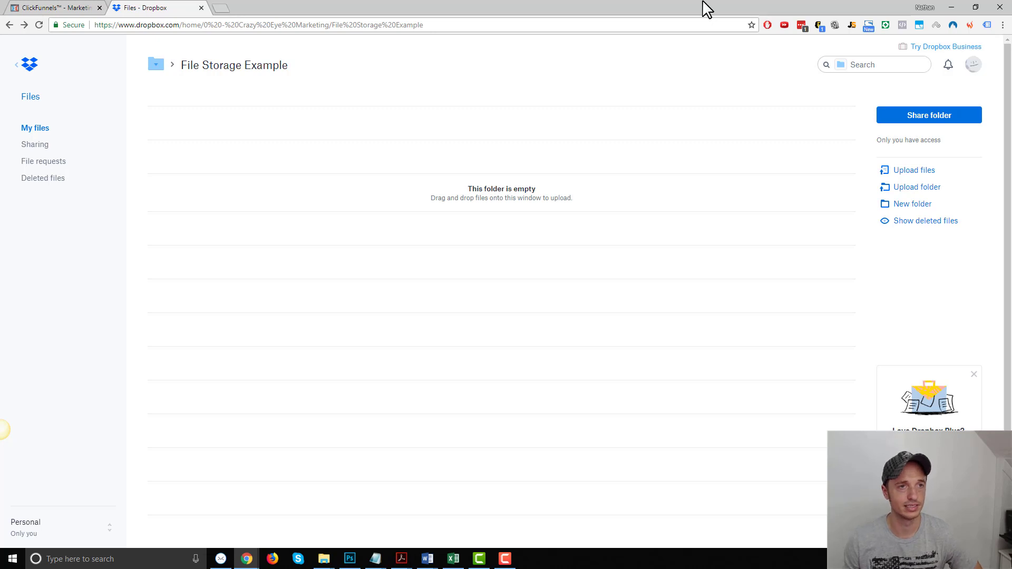
- Upload ups-woocommerce-shipping.zip from the desktop into the File Storage Example folder
double_click(700, 7)
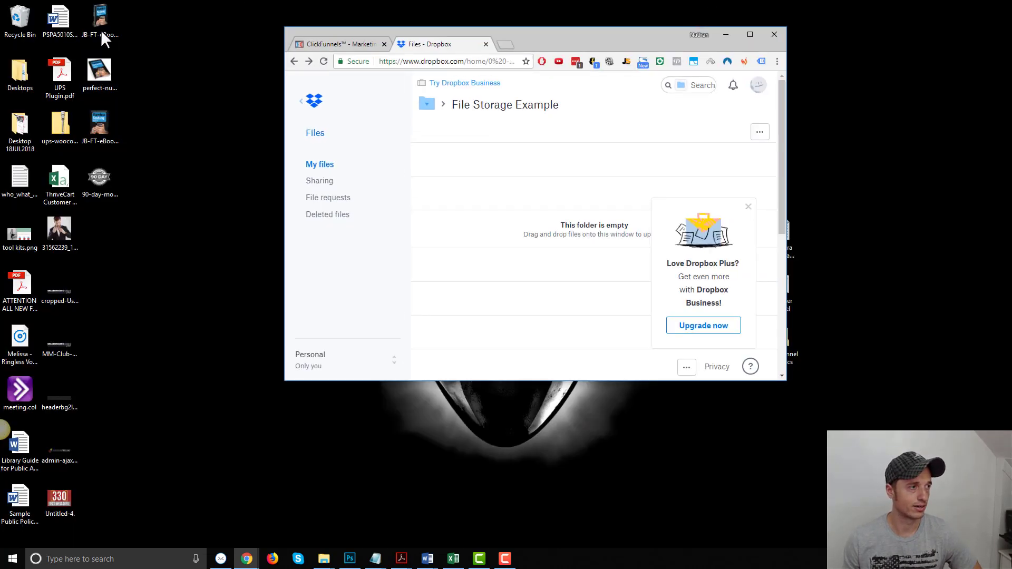
click(61, 130)
drag(62, 123, 515, 181)
click(751, 35)
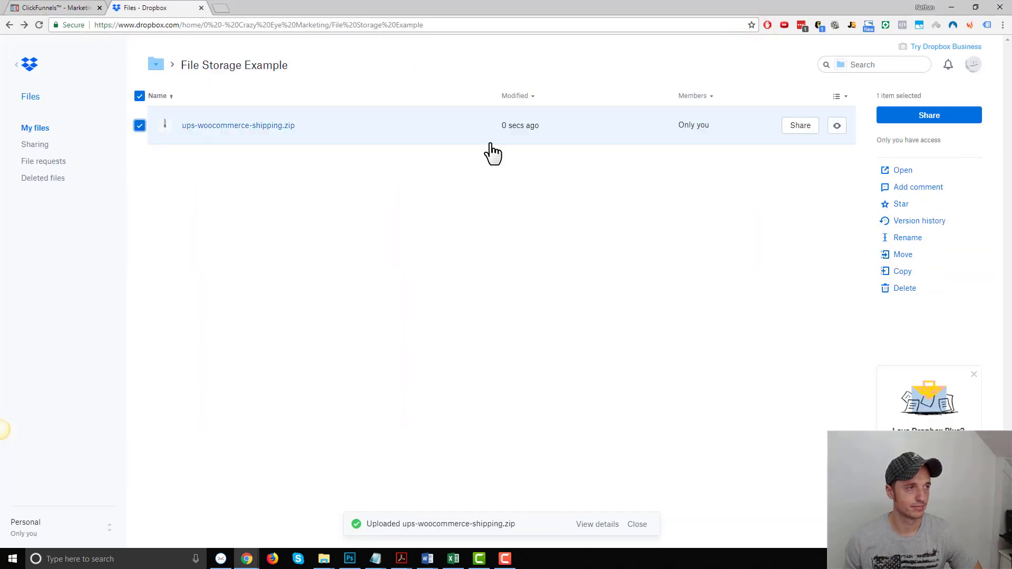
- Create and copy a share link for the zip, then open an incognito window
click(394, 131)
click(801, 132)
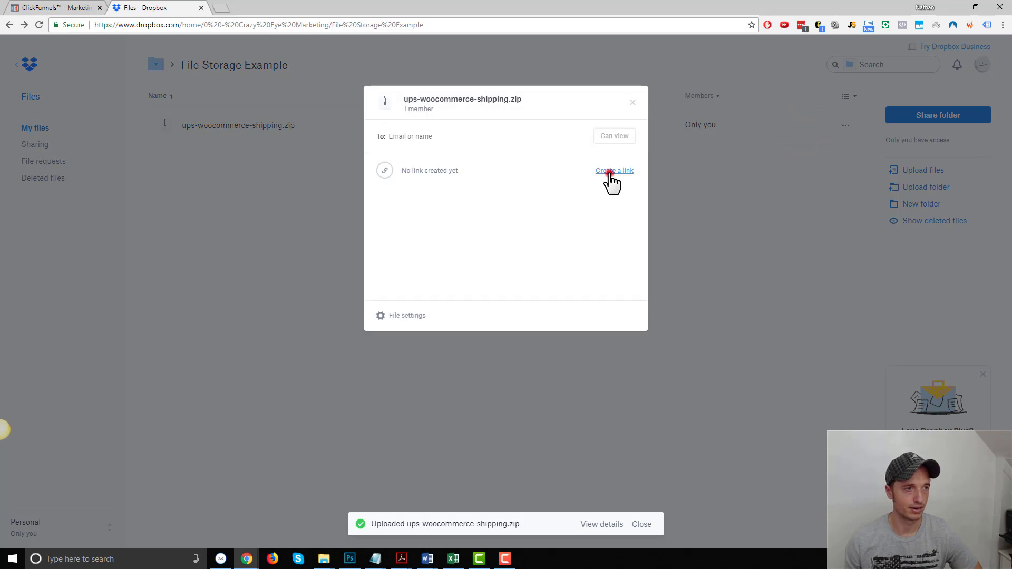
click(609, 171)
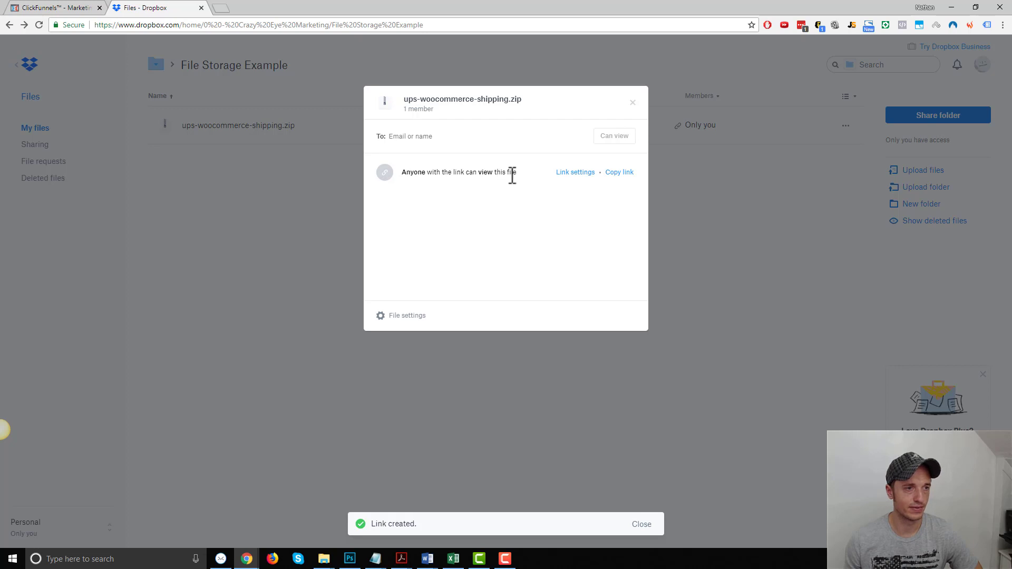
click(575, 172)
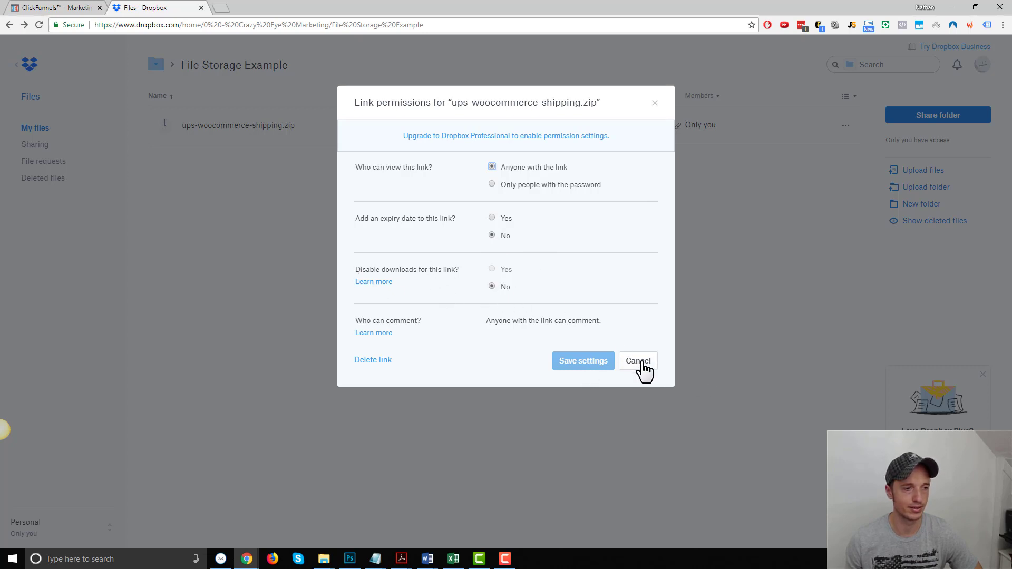
click(643, 364)
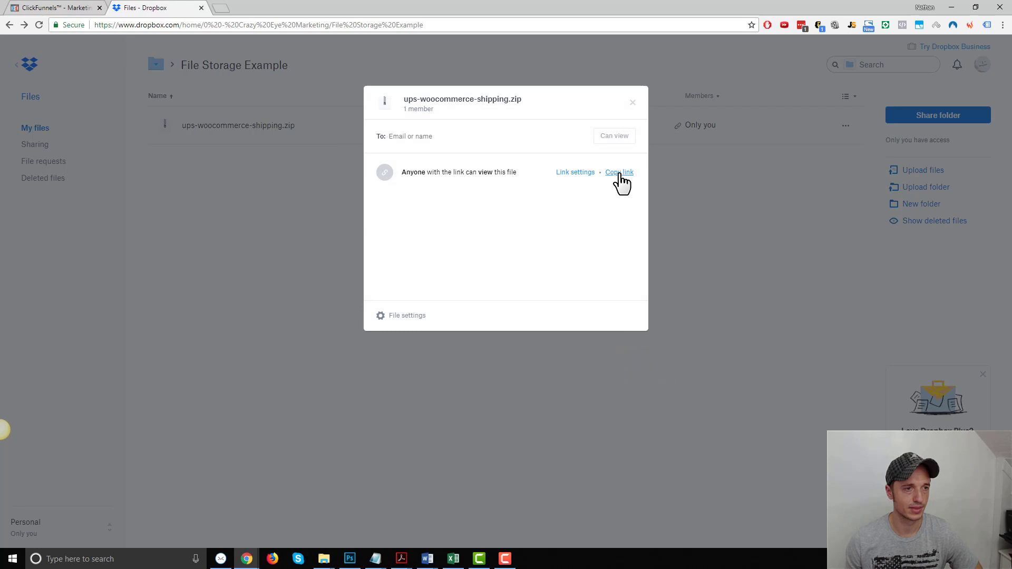
click(620, 173)
click(1003, 25)
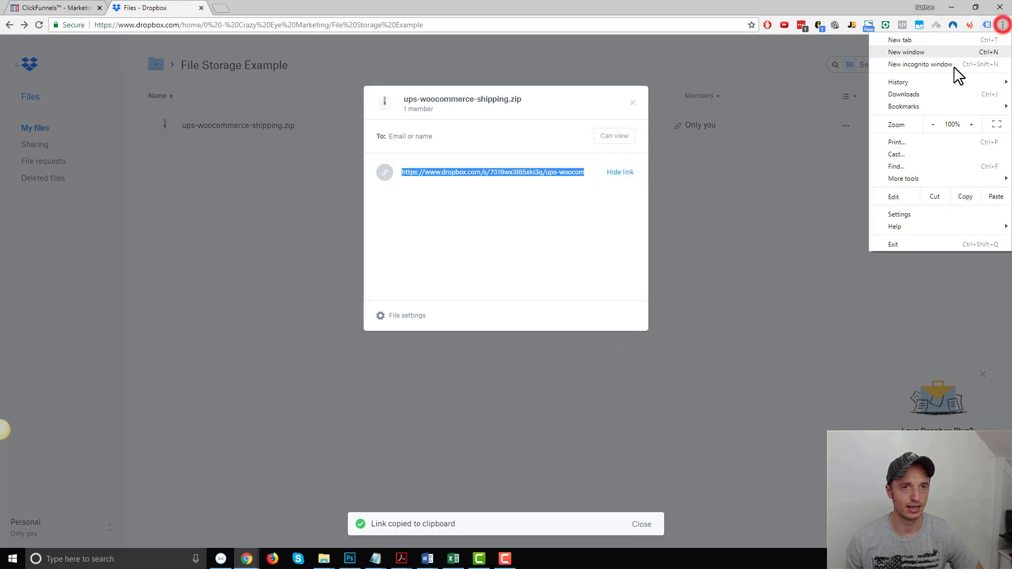
click(948, 66)
- Load the copied share link in incognito and browse the ups-woocommerce-shipping folder without signing in
click(403, 22)
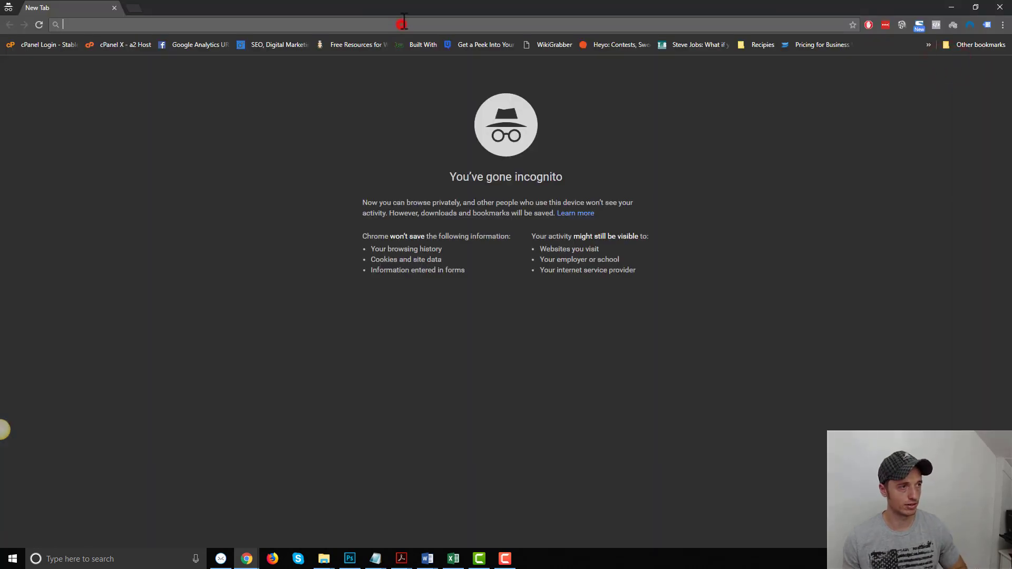
key(ctrl+v)
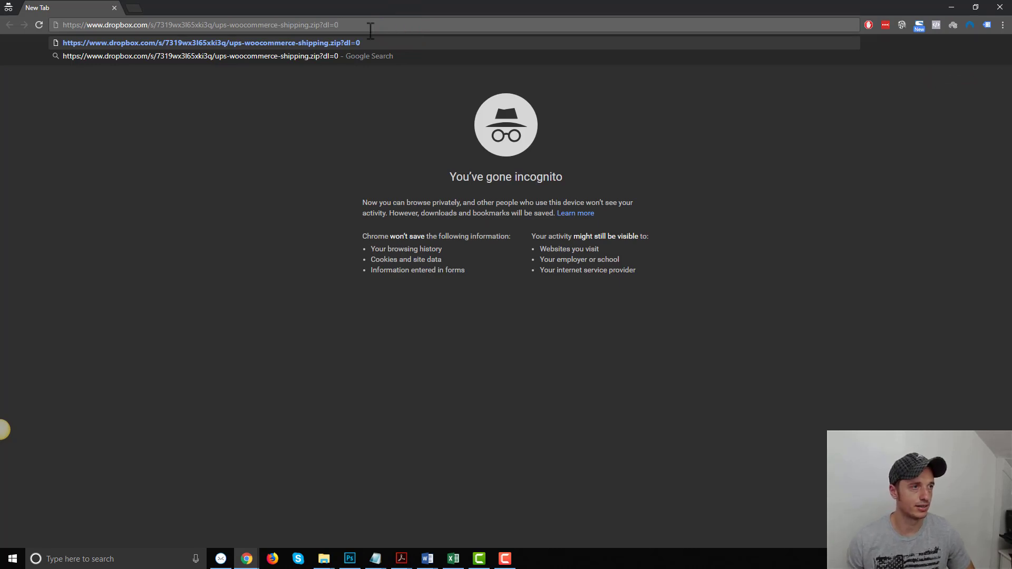
drag(345, 24, 325, 25)
click(350, 25)
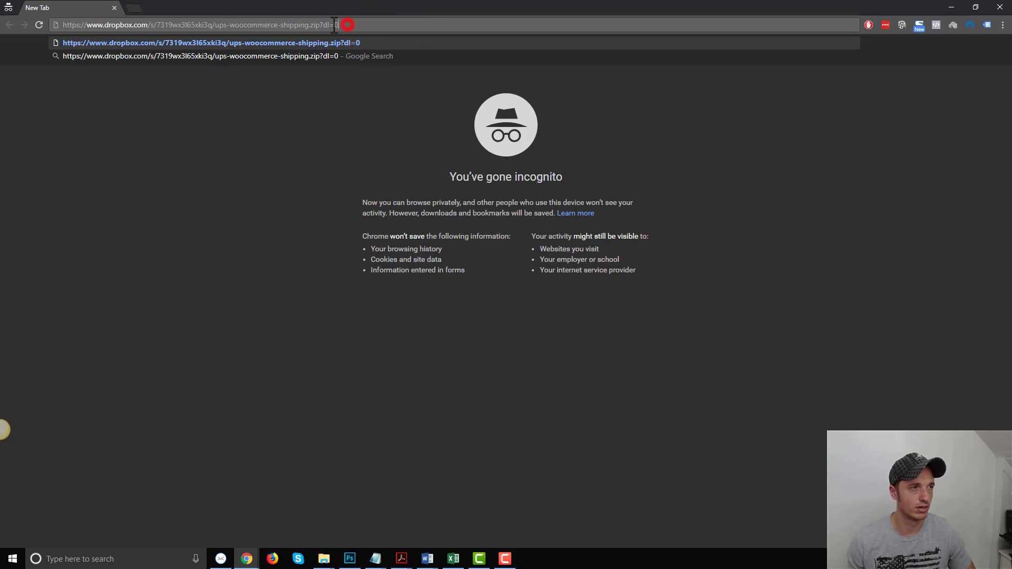
key(Return)
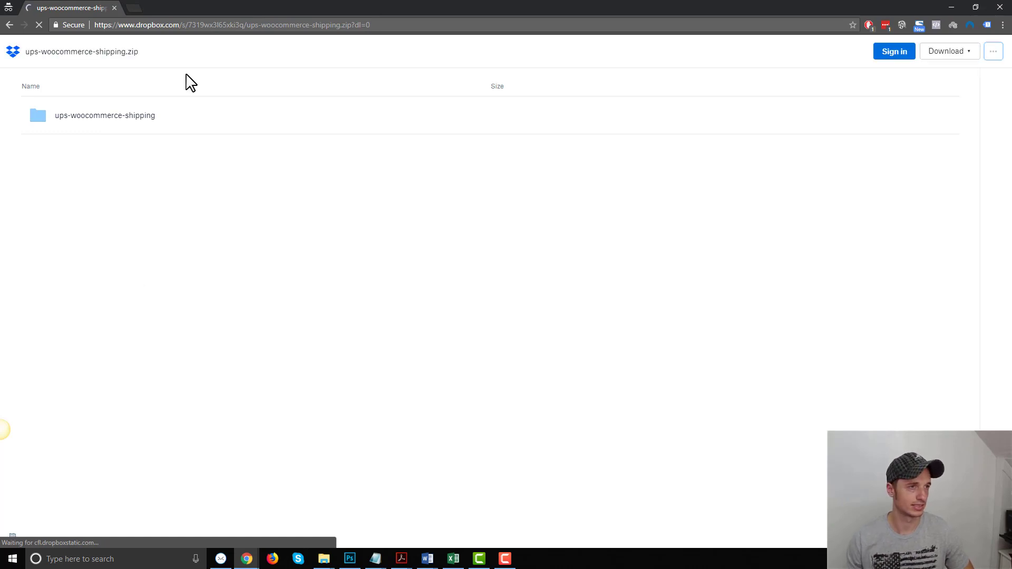
click(126, 119)
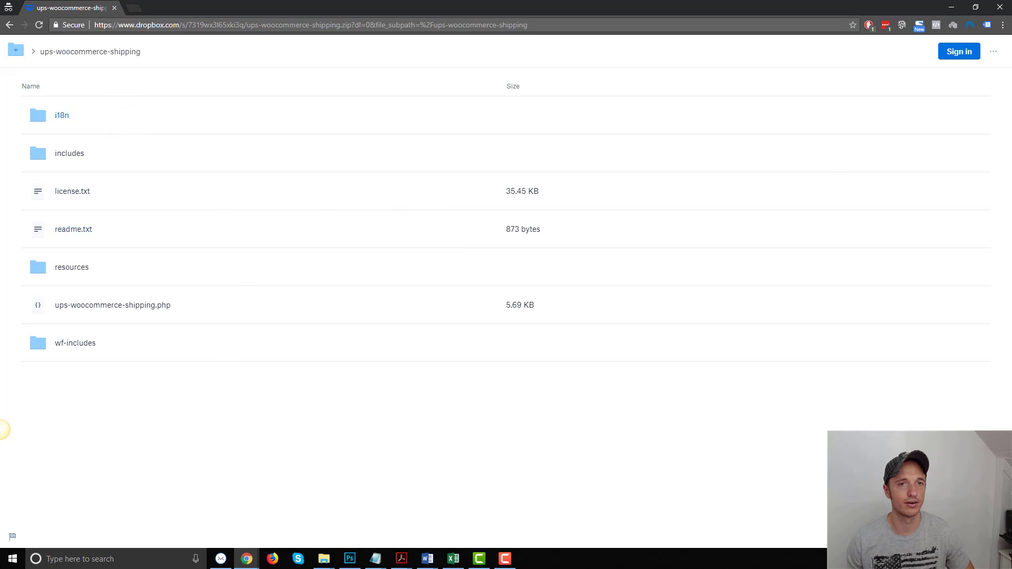
click(9, 25)
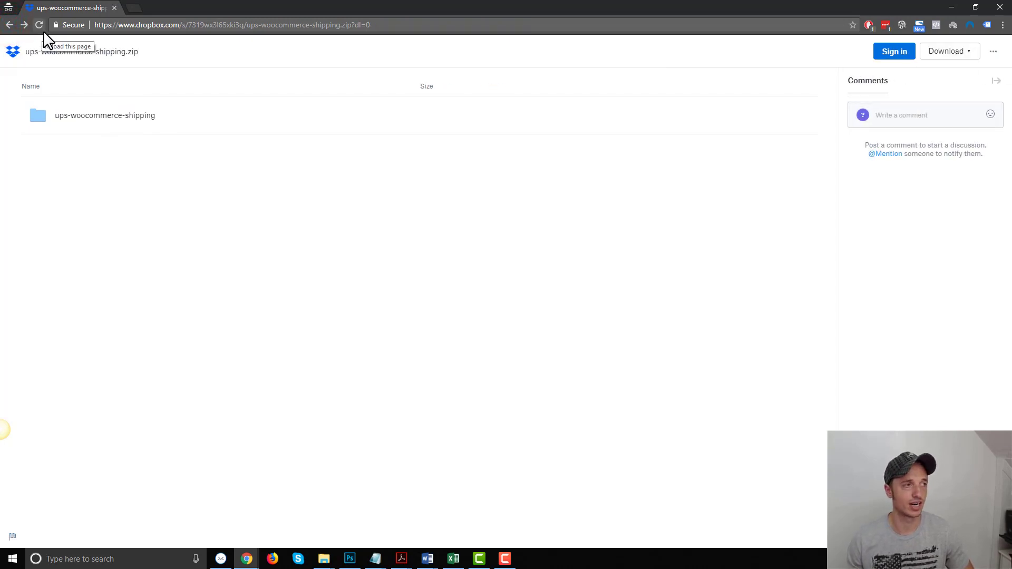
- Change the share link ending from dl=0 to dl=1 and cancel the Save As download
click(385, 25)
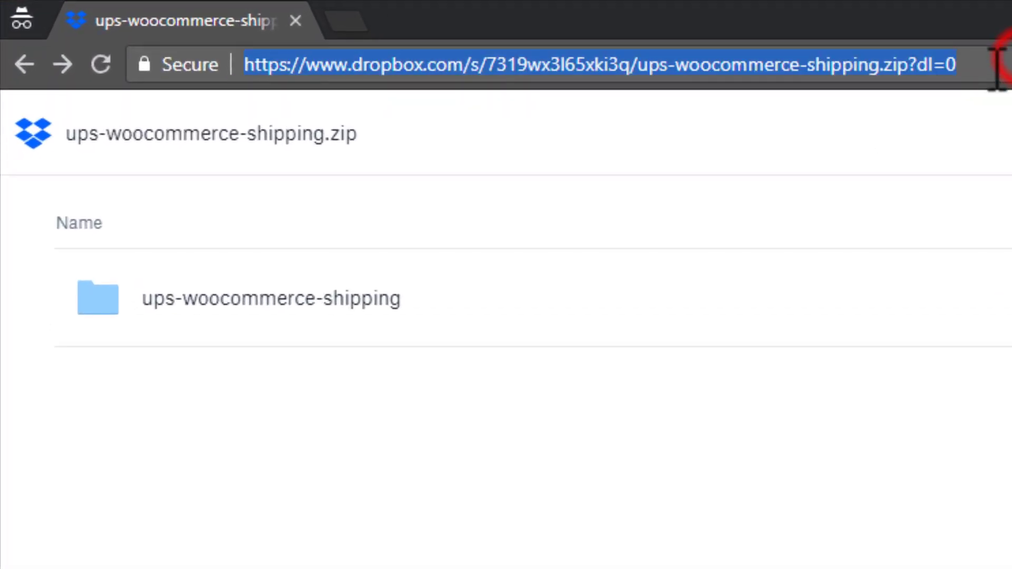
click(384, 26)
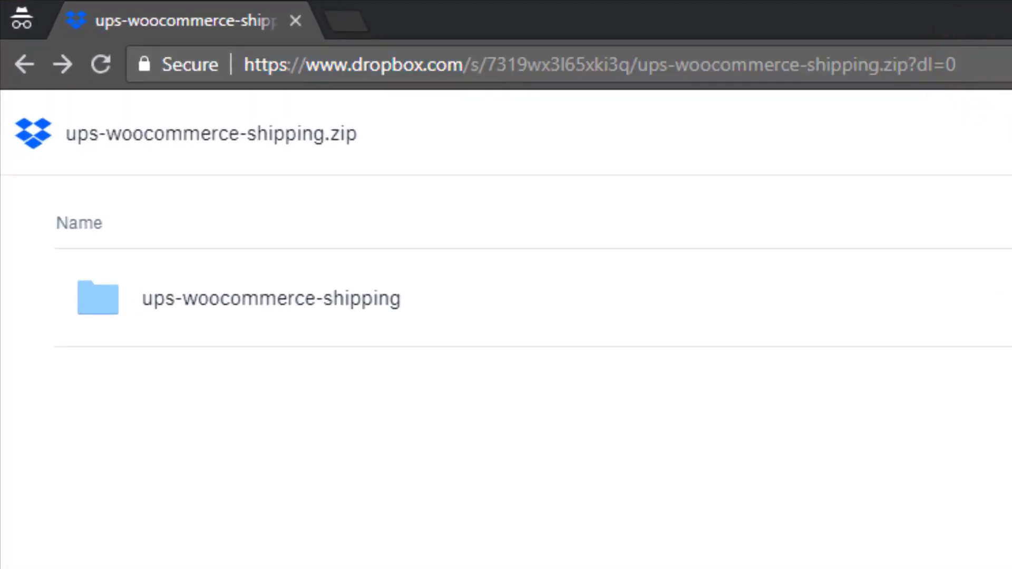
key(BackSpace)
text(1)
key(Return)
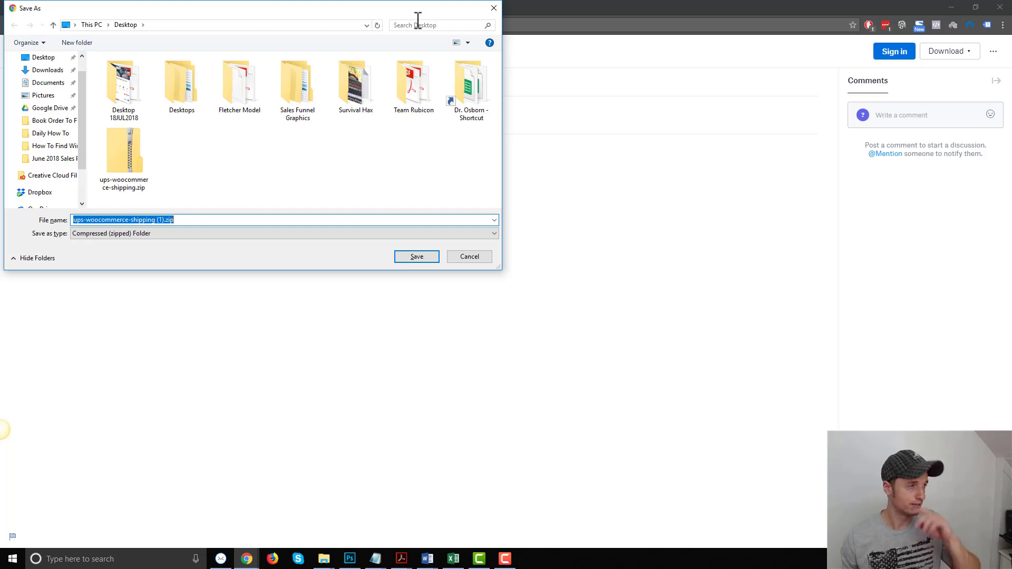
click(471, 256)
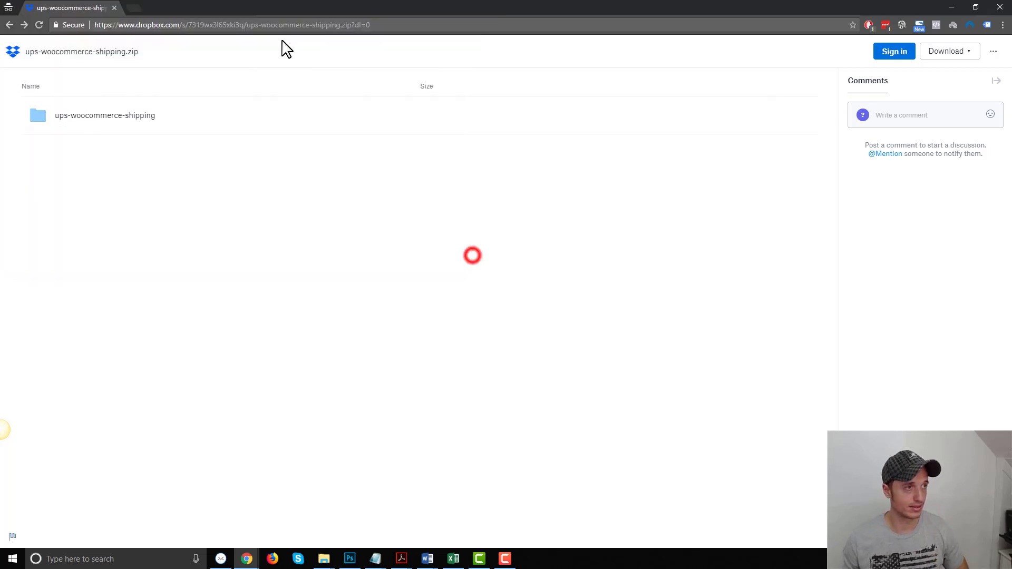
- Reload the link ending in dl=1, then minimize the incognito window
click(378, 24)
click(379, 25)
key(BackSpace)
text(1)
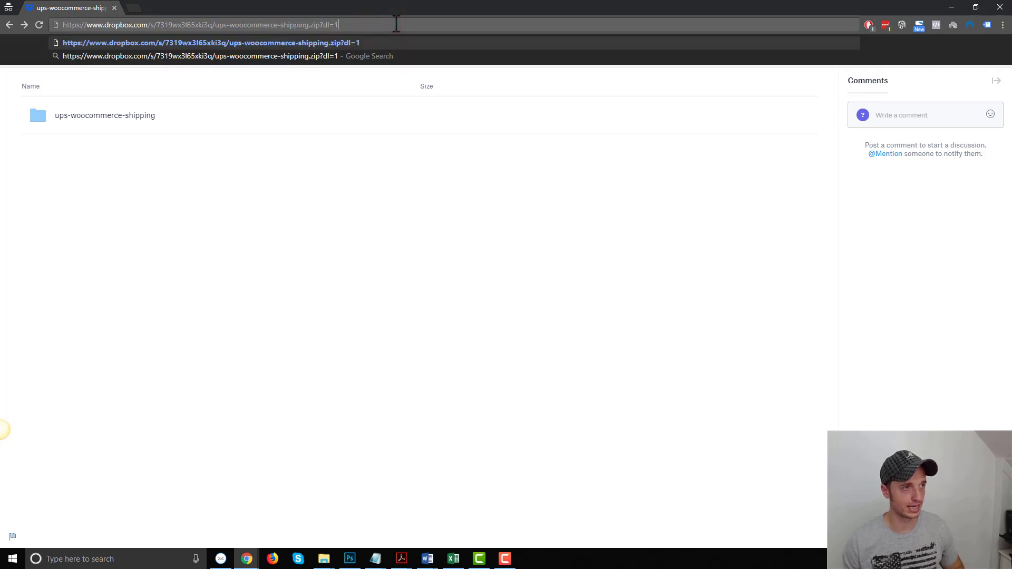
key(ctrl+a)
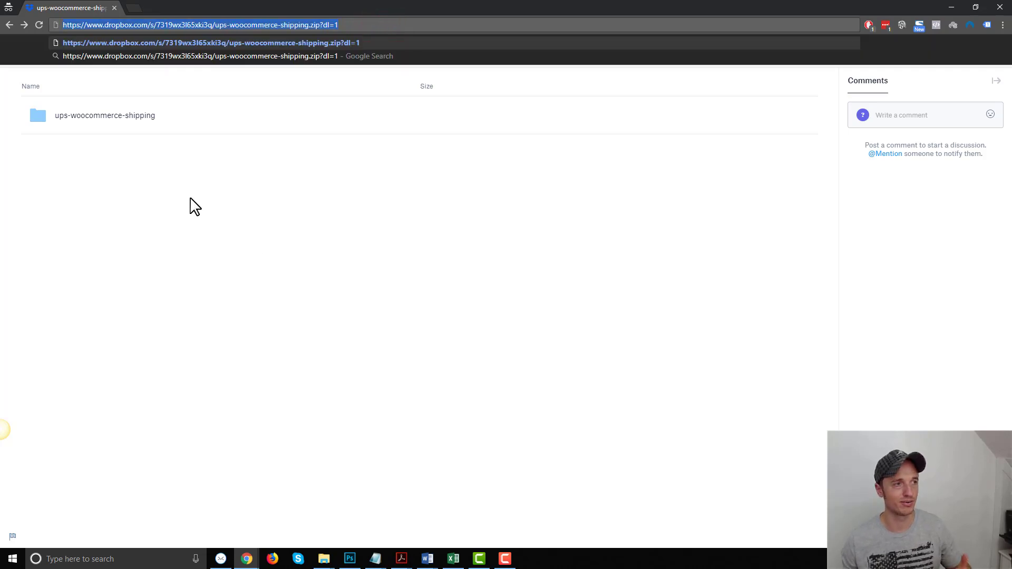
key(Return)
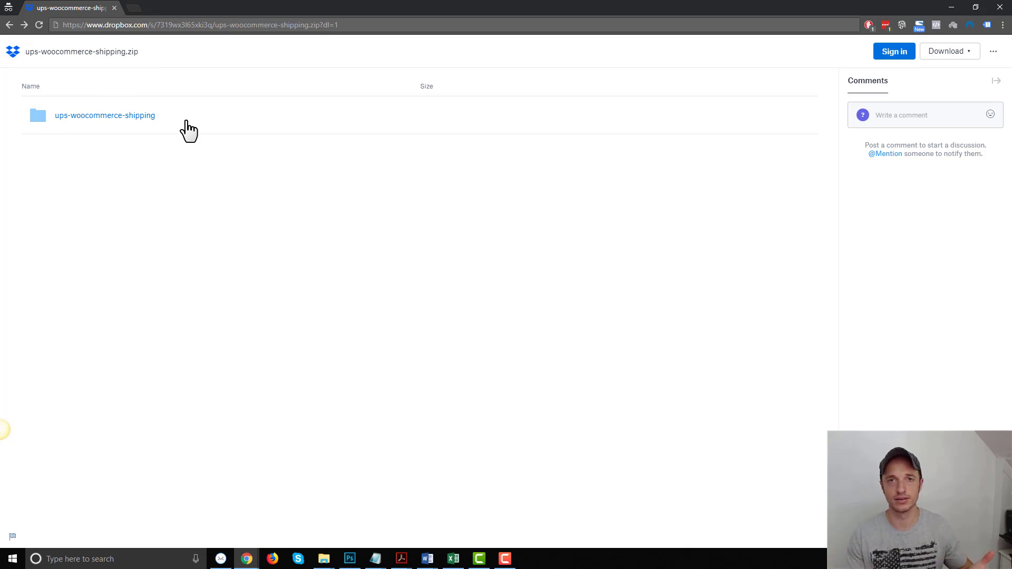
click(951, 7)
- Set the first lesson's Download Now button URL to the copied Dropbox dl=1 link
click(77, 7)
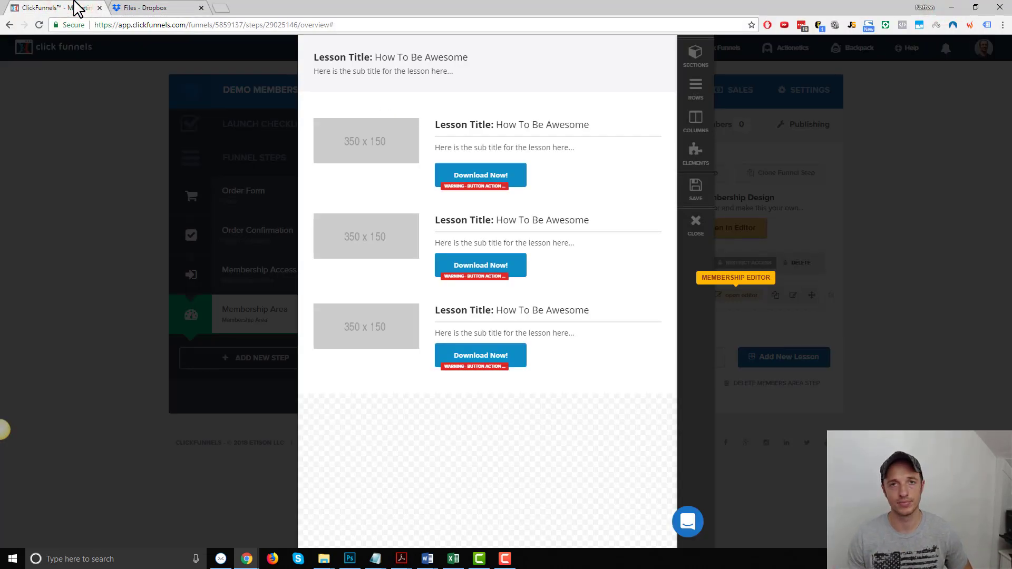
click(506, 175)
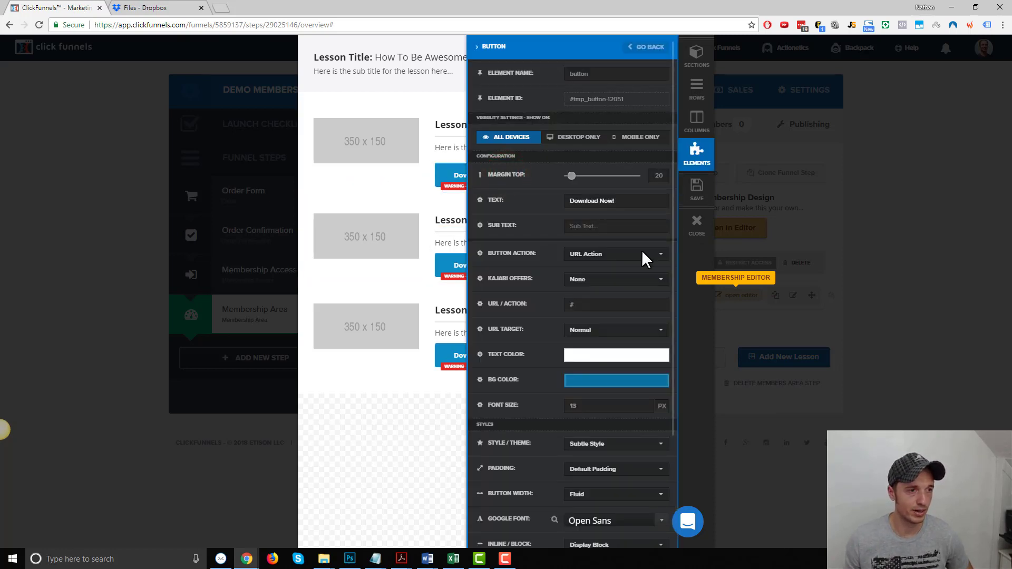
click(602, 259)
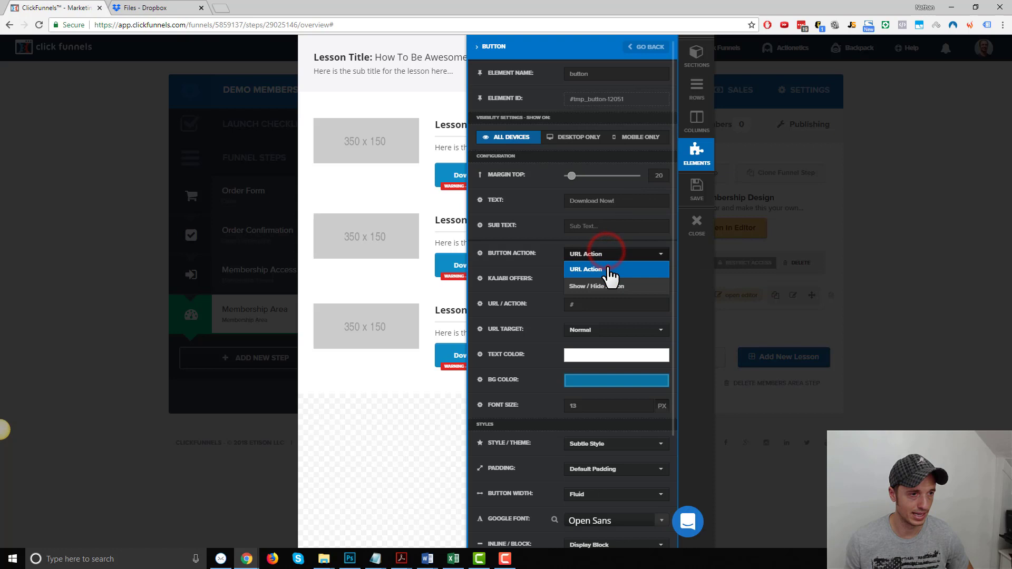
click(607, 268)
click(610, 307)
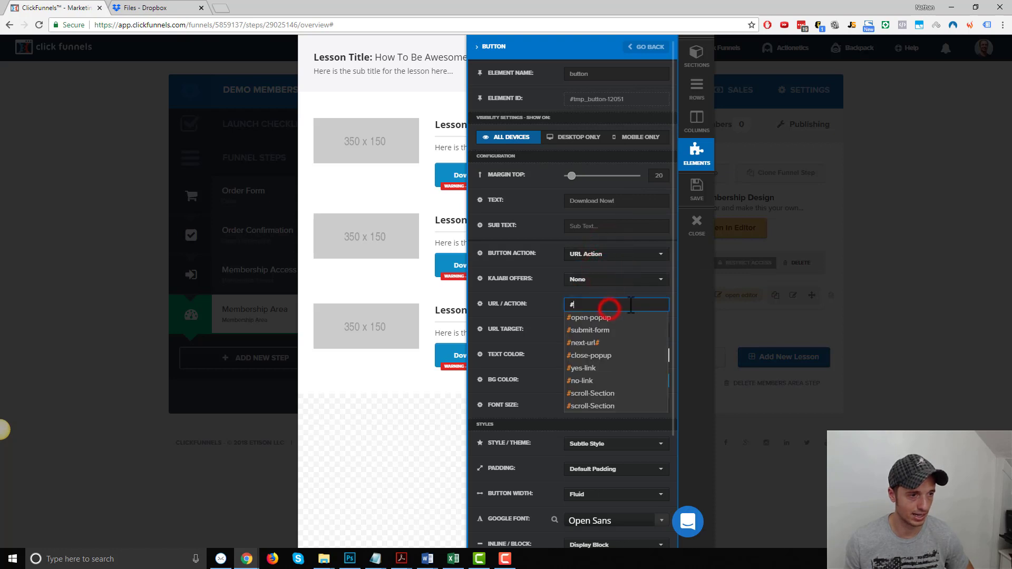
key(BackSpace)
key(ctrl+v)
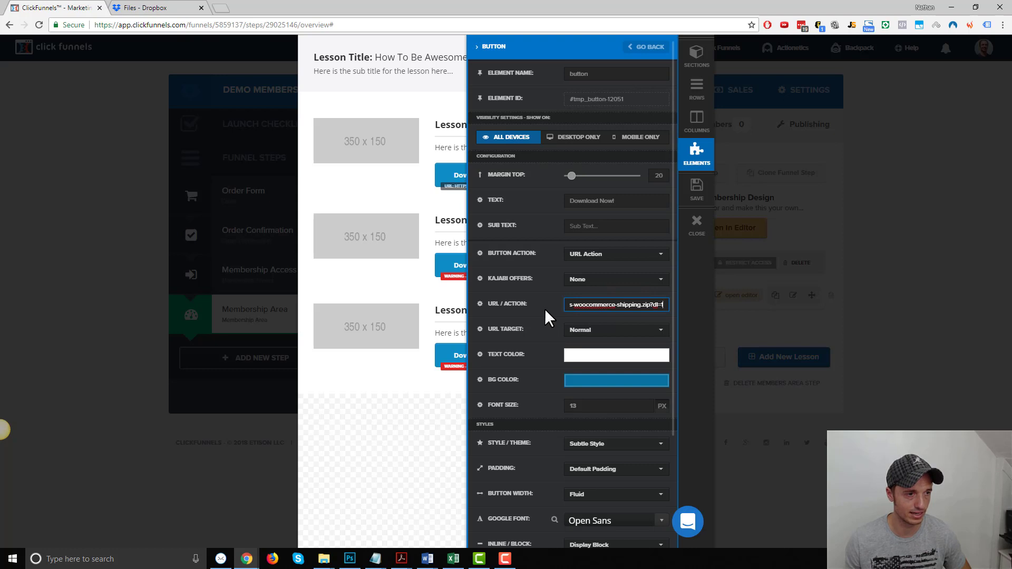
click(380, 414)
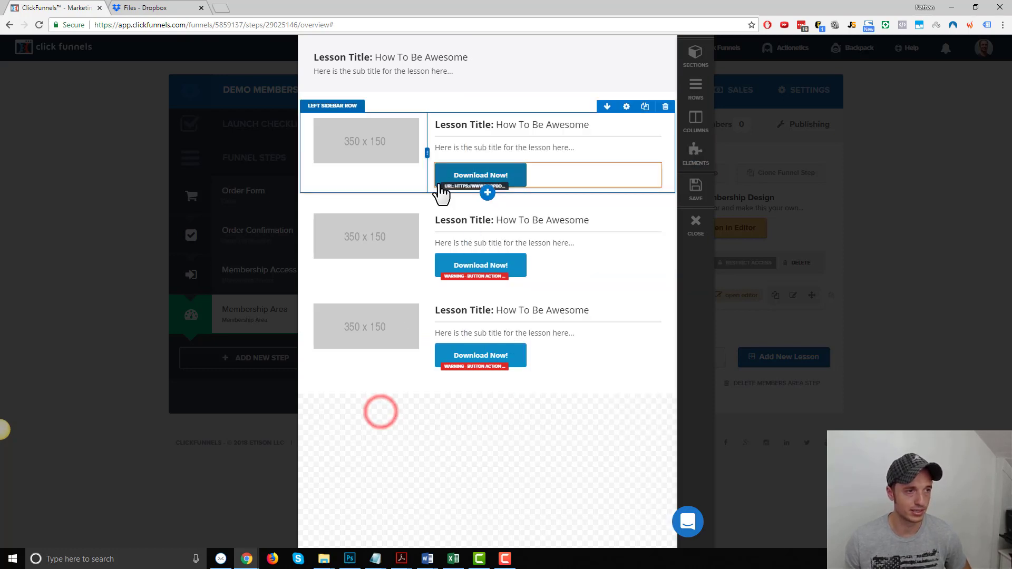
- Delete the two duplicate lesson rows, save the page, and close the editor
mouse_move(644, 225)
click(665, 187)
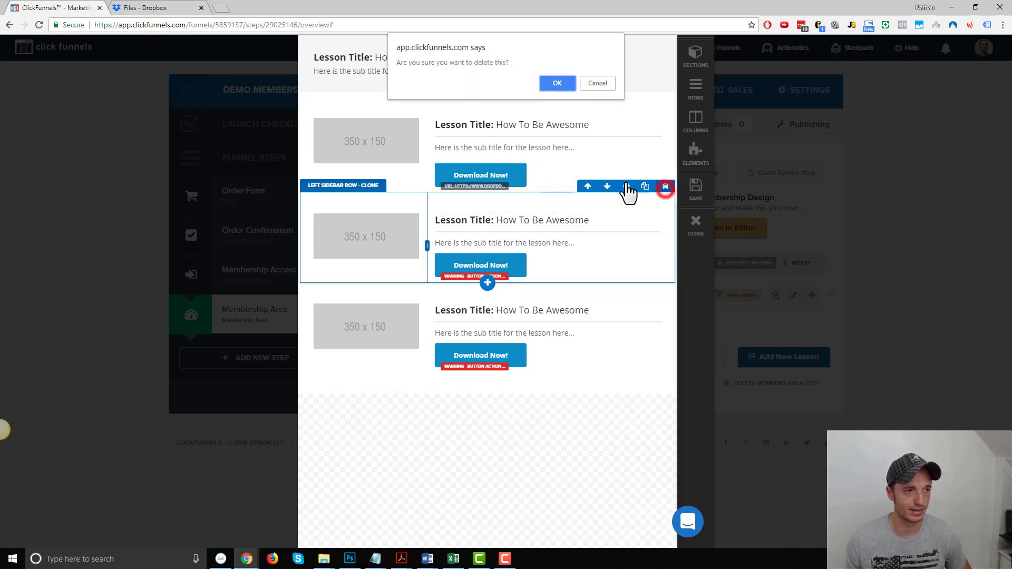
click(560, 82)
click(665, 188)
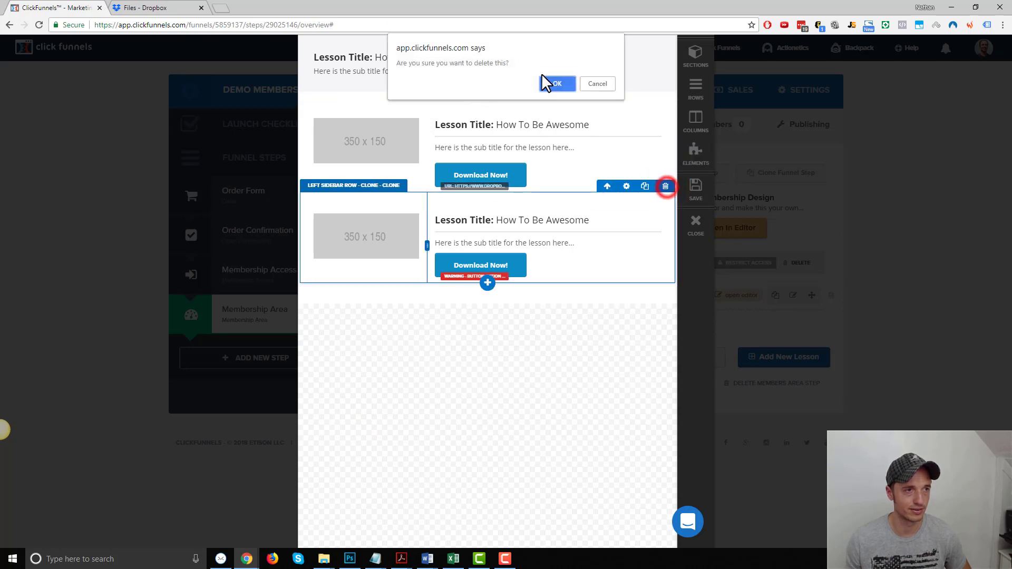
click(563, 82)
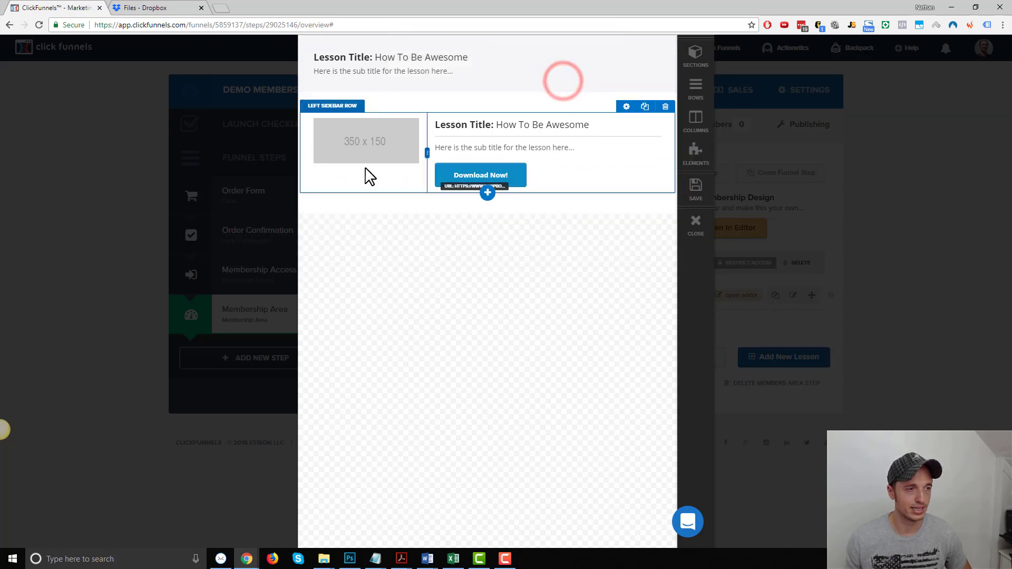
click(701, 189)
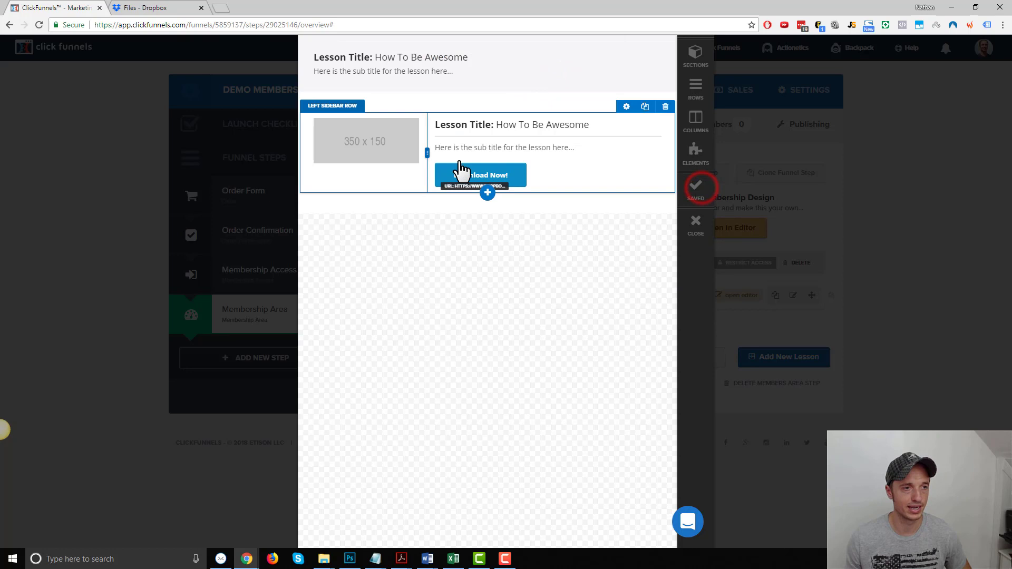
click(702, 226)
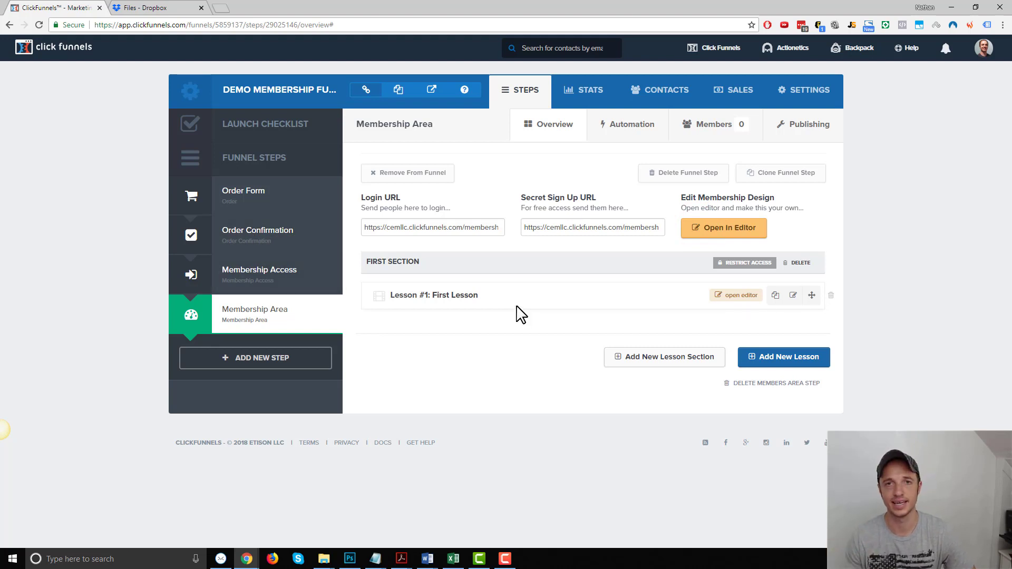
- Start a new product on the Order Form step's Products tab
click(252, 200)
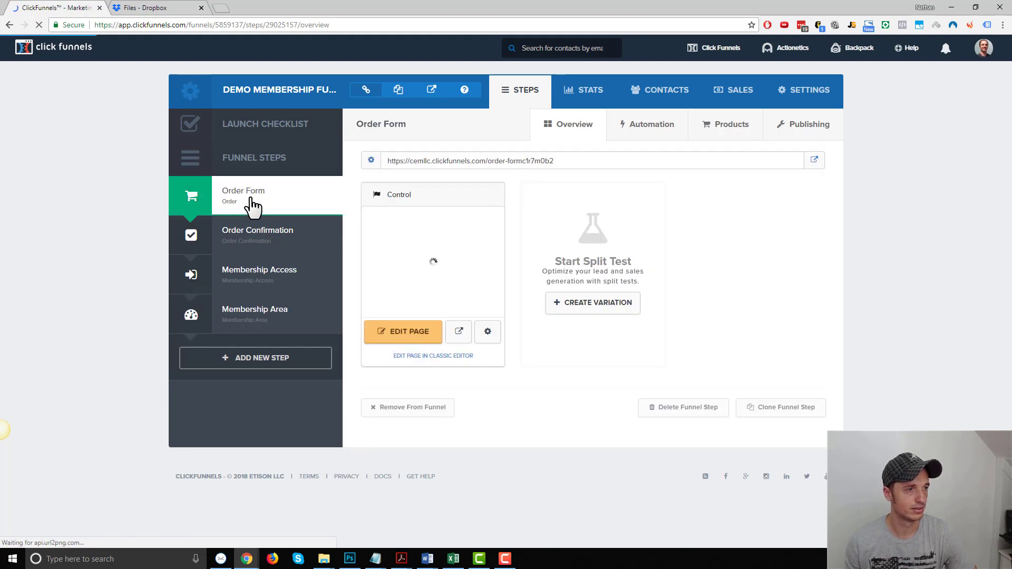
click(720, 130)
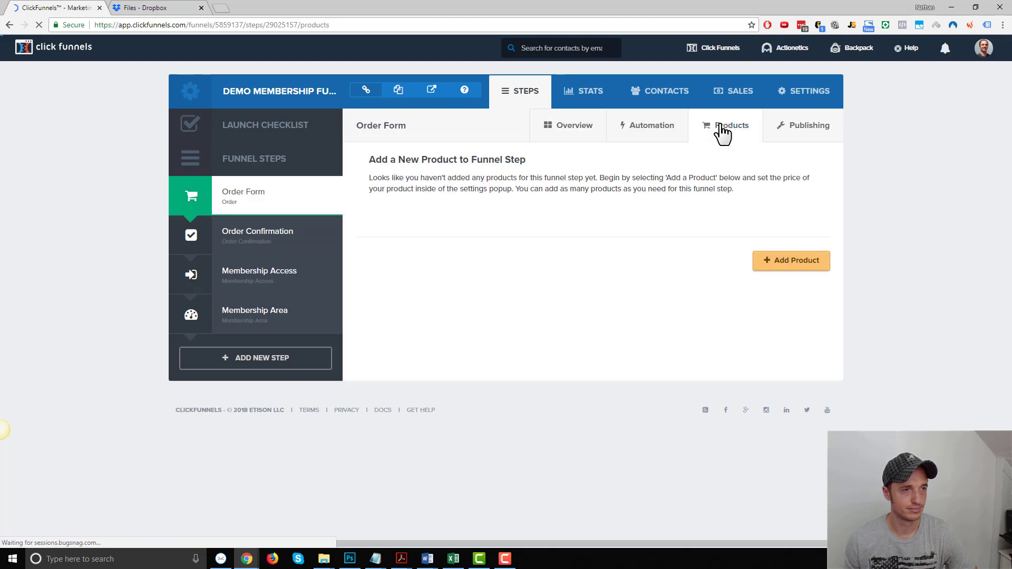
click(819, 263)
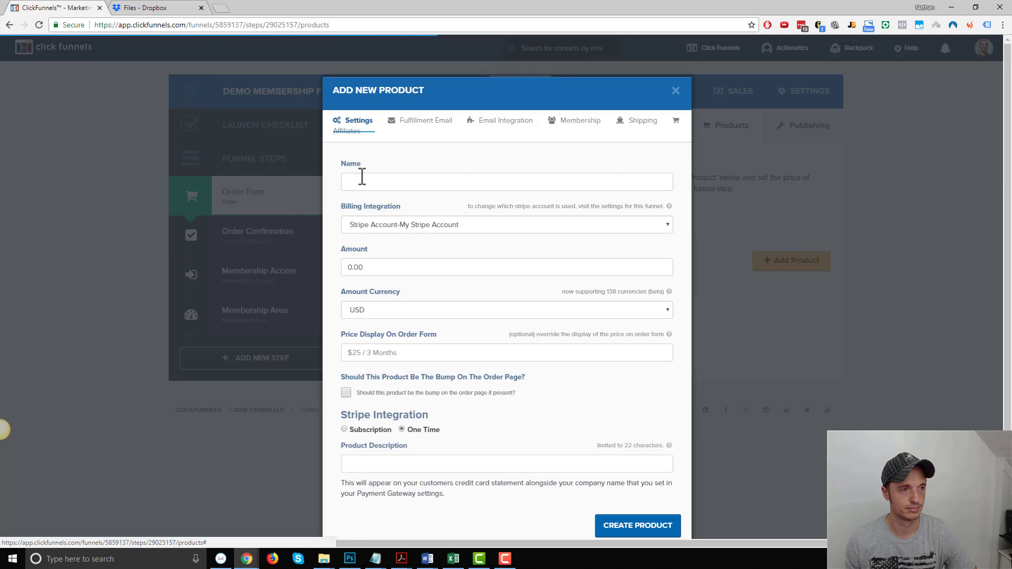
- Enter product name Demo Product, amount 5 and description Demo Product
click(442, 181)
text(Demo Product)
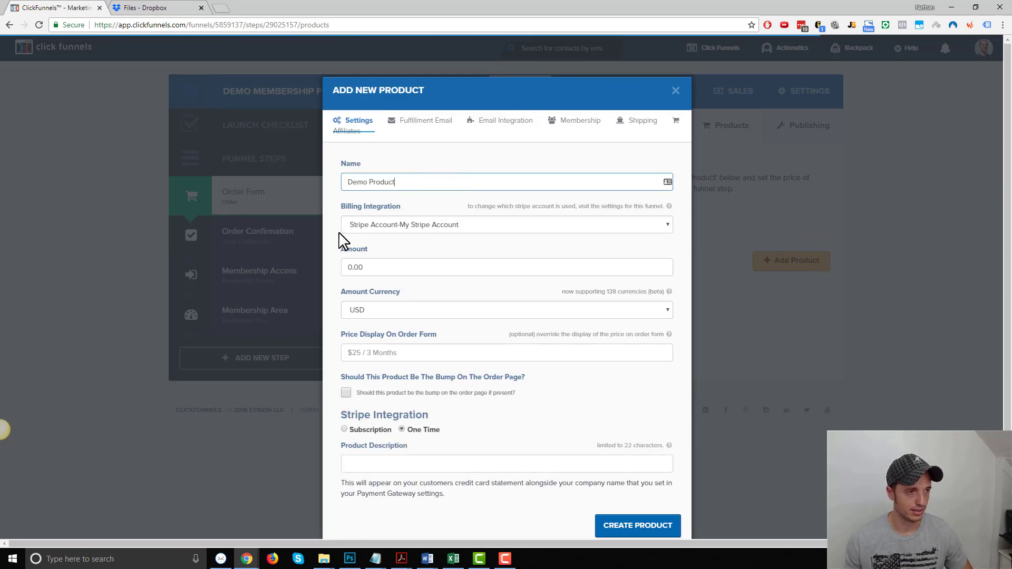
scroll(338, 242, down, 1)
click(418, 216)
text(5)
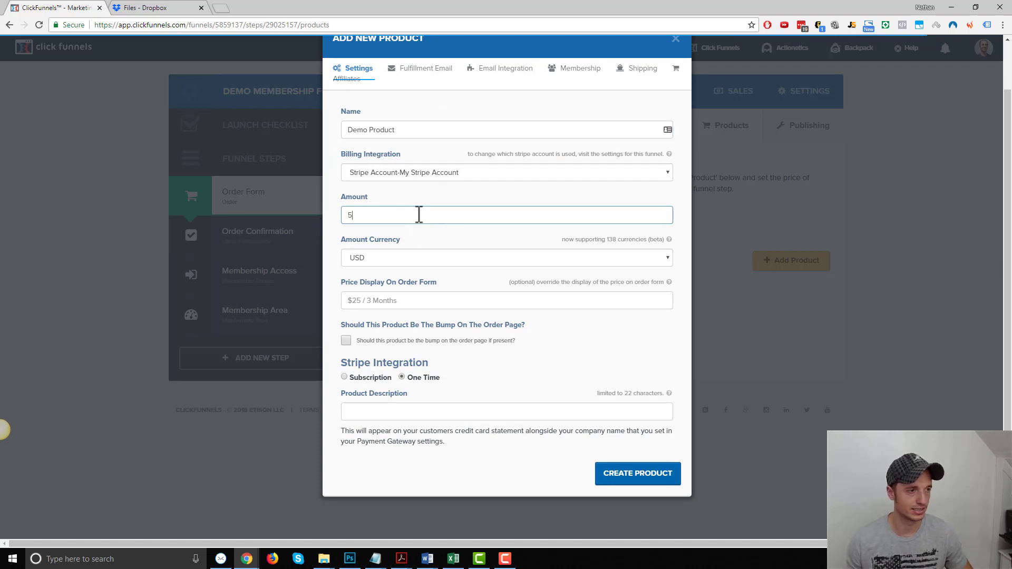
click(399, 408)
text(D)
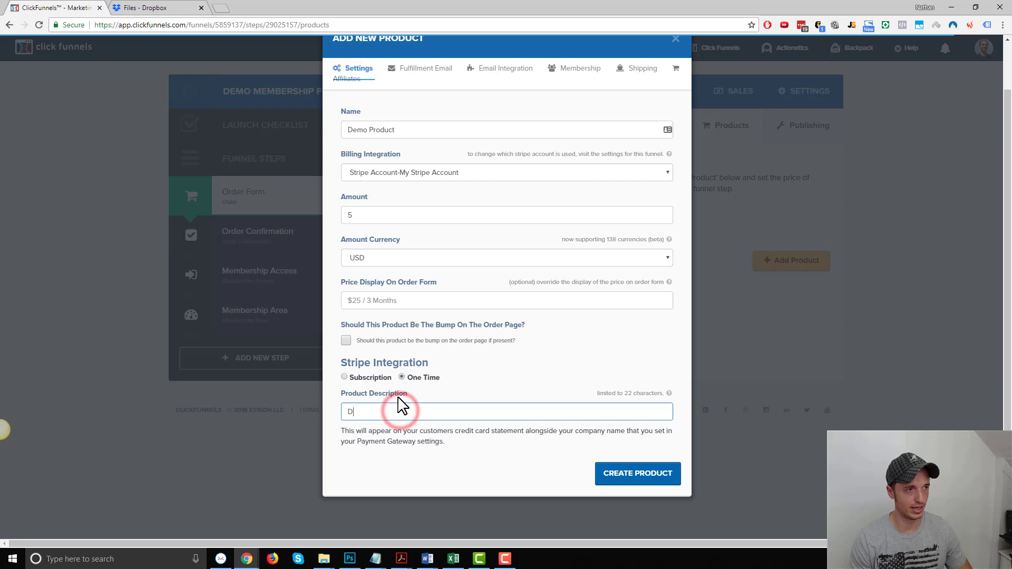
text(emo Product)
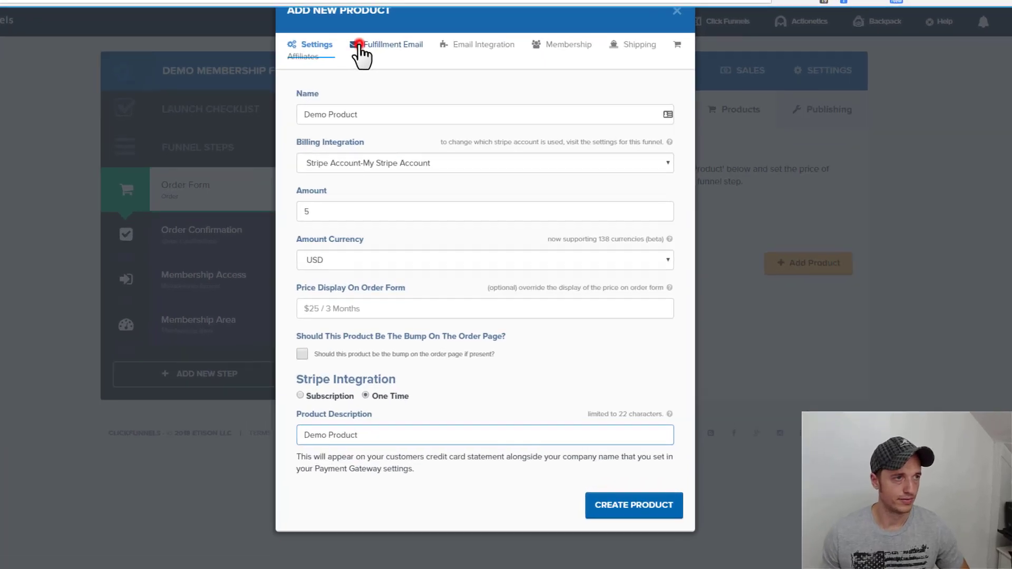
- Reword the fulfillment email body to mention the product instead of the Thank You Page
click(417, 68)
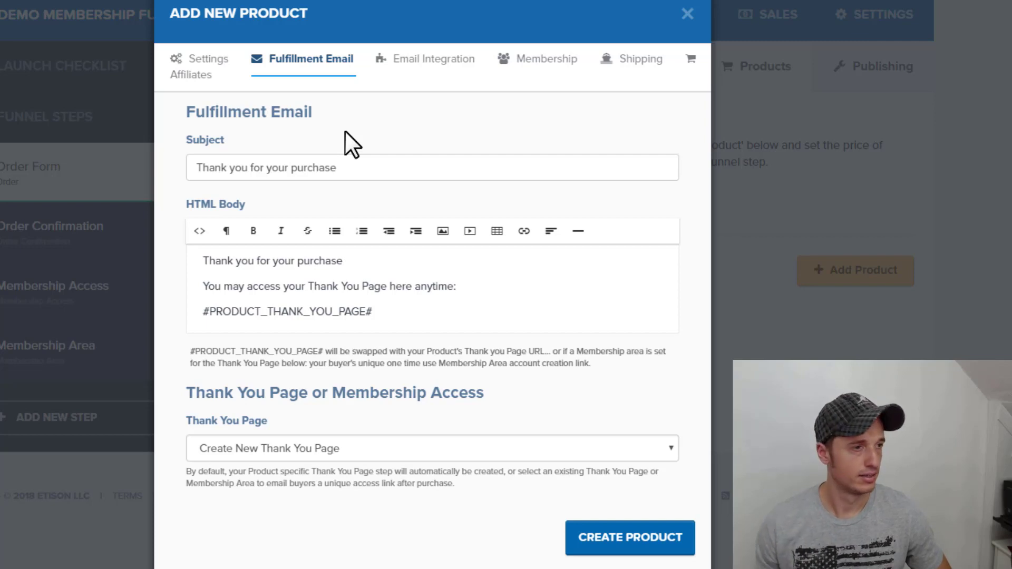
triple_click(414, 163)
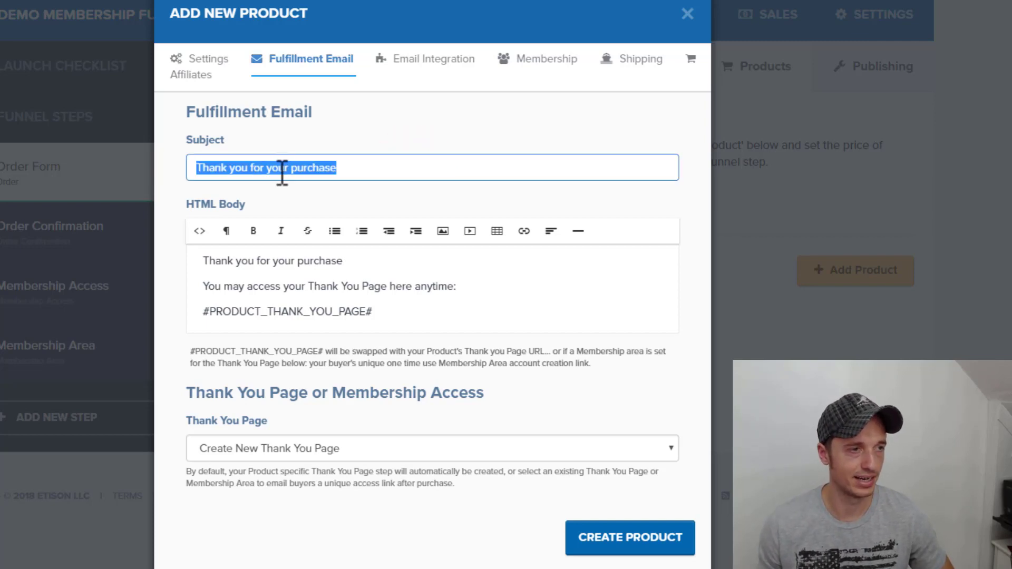
triple_click(276, 173)
click(406, 161)
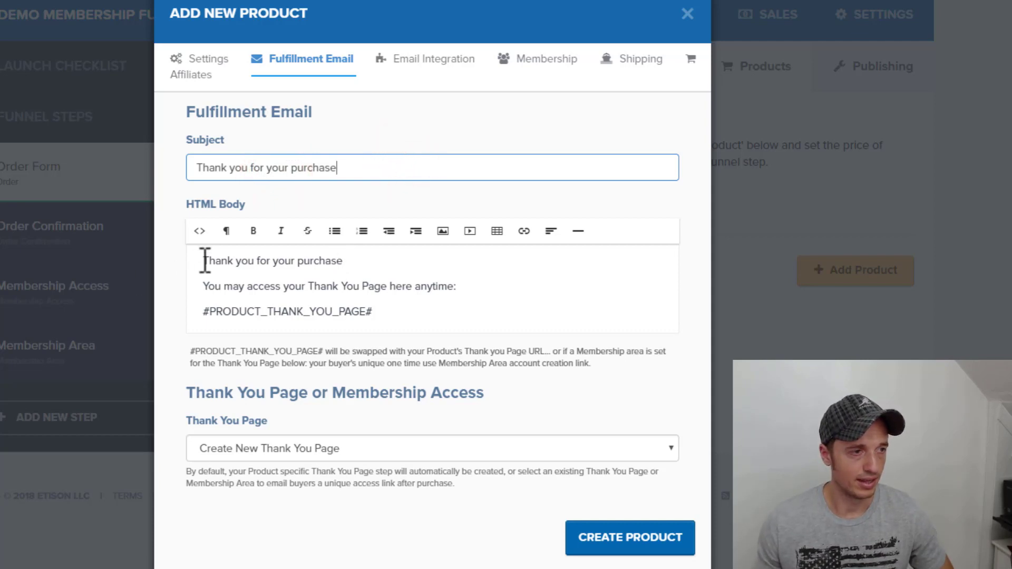
drag(314, 285, 381, 287)
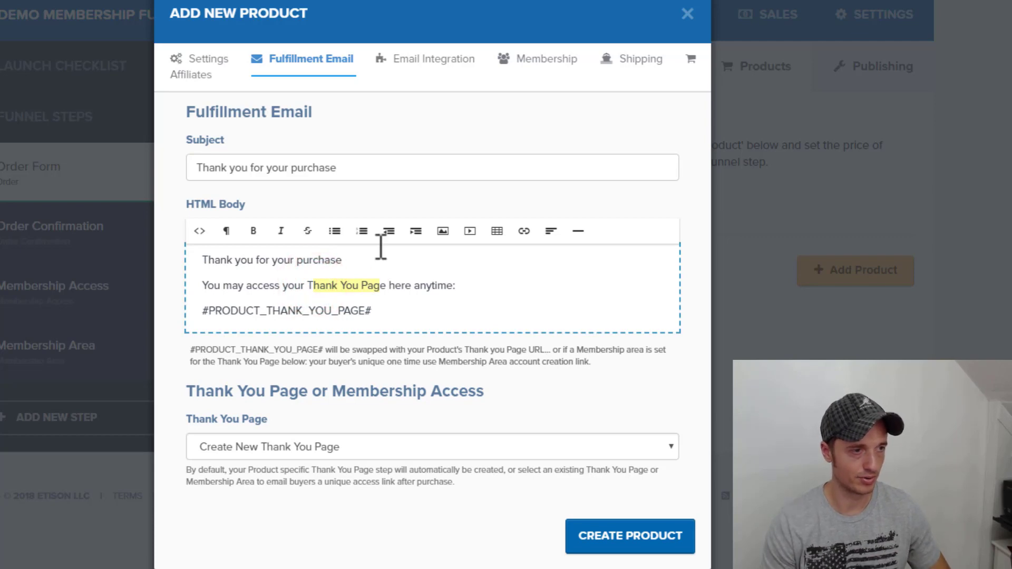
key(BackSpace)
key(BackSpace)
text(product)
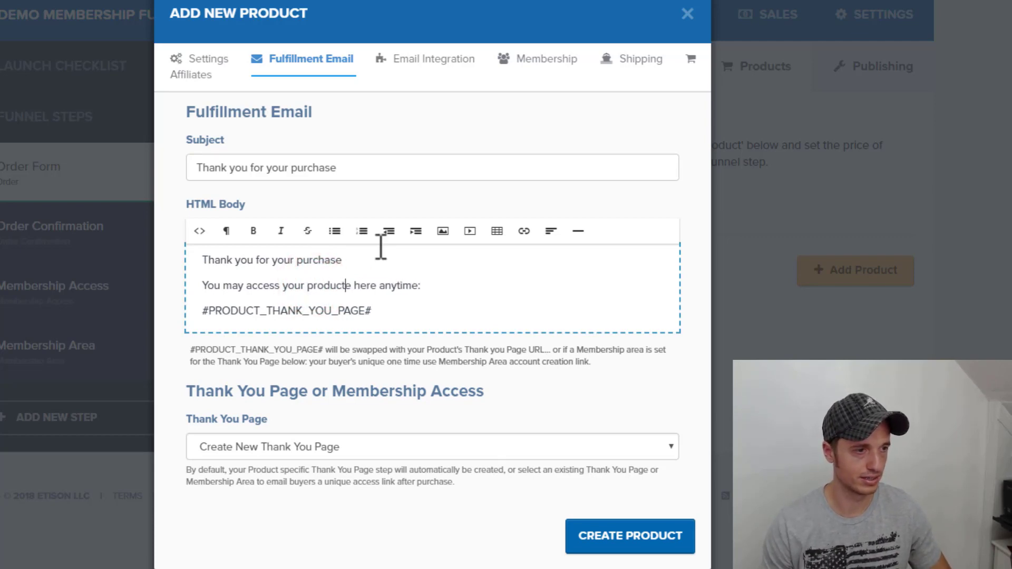
key(Delete)
click(374, 285)
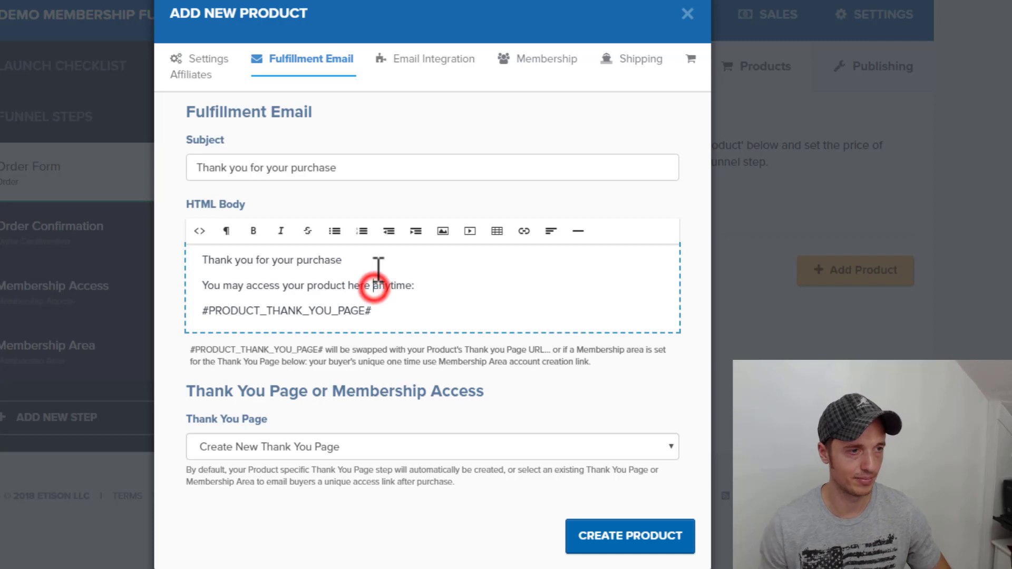
text(at)
click(407, 299)
drag(427, 312, 202, 319)
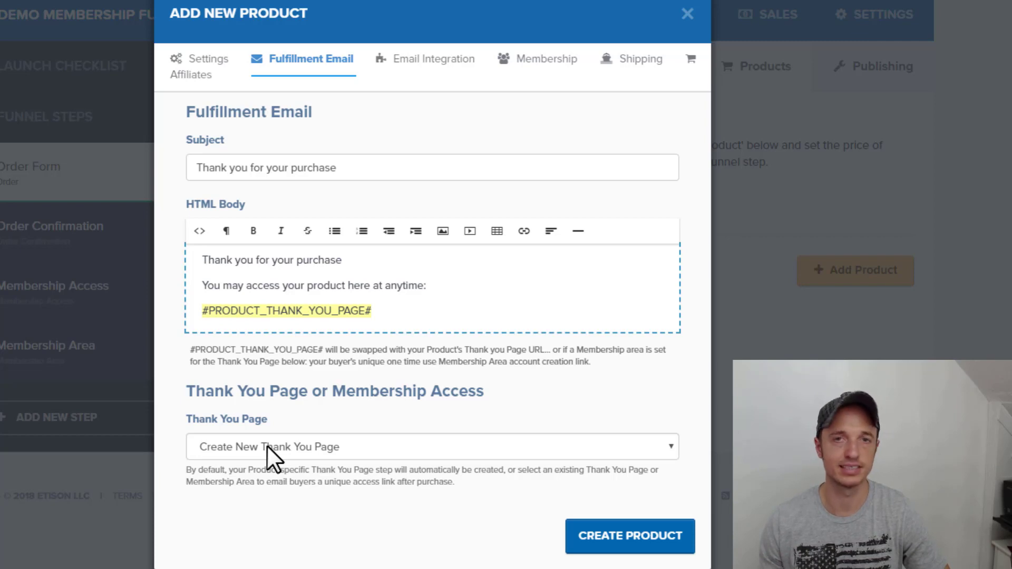
- Set the product's thank-you page to Membership Area and create Demo Product
click(260, 447)
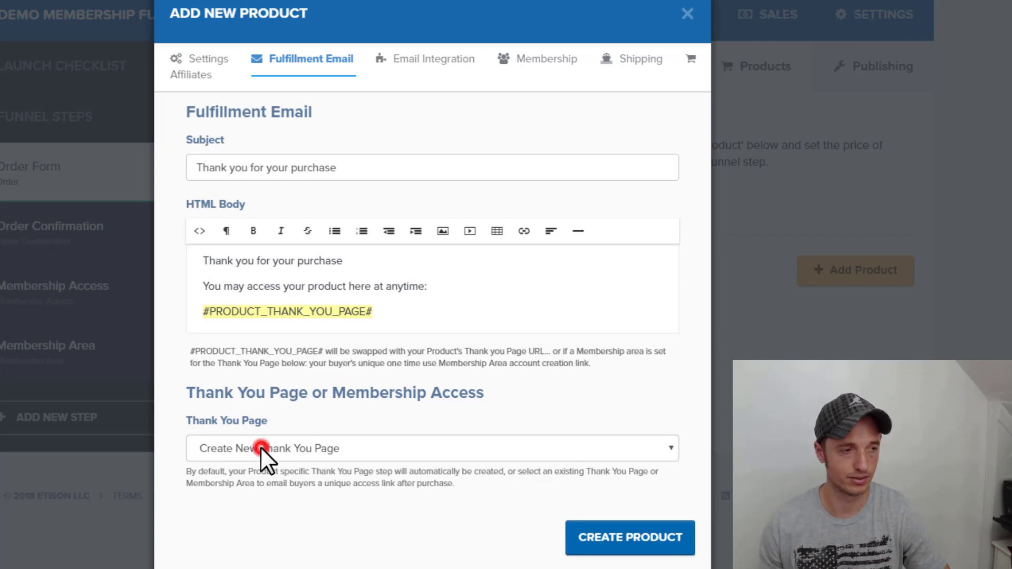
scroll(337, 299, down, 5)
scroll(340, 306, down, 6)
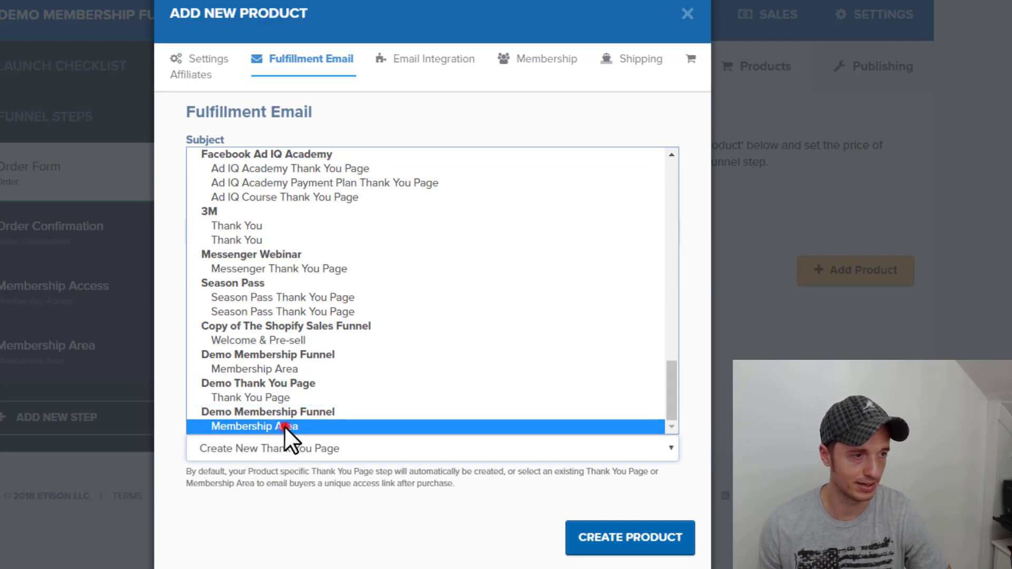
click(284, 426)
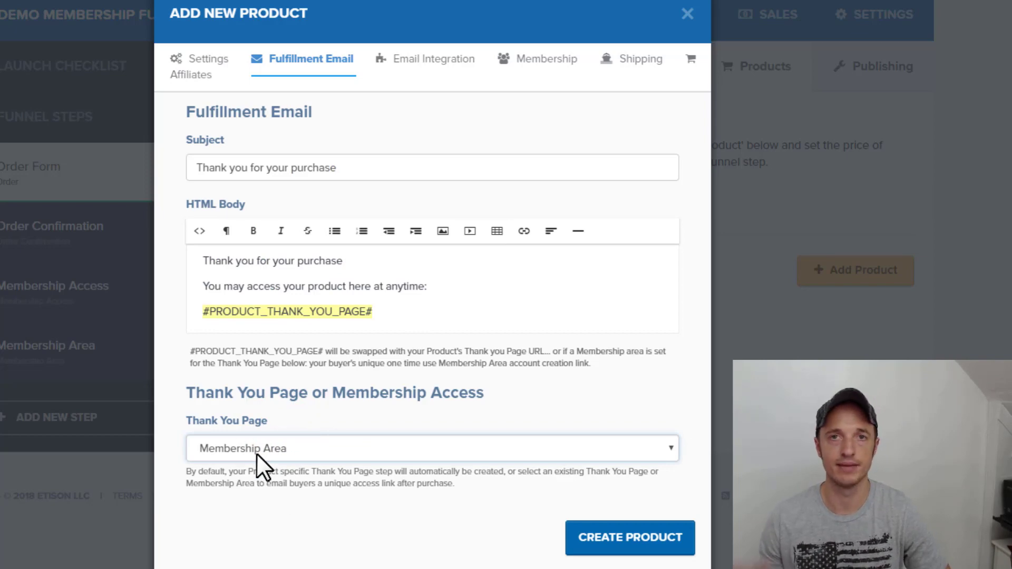
click(658, 539)
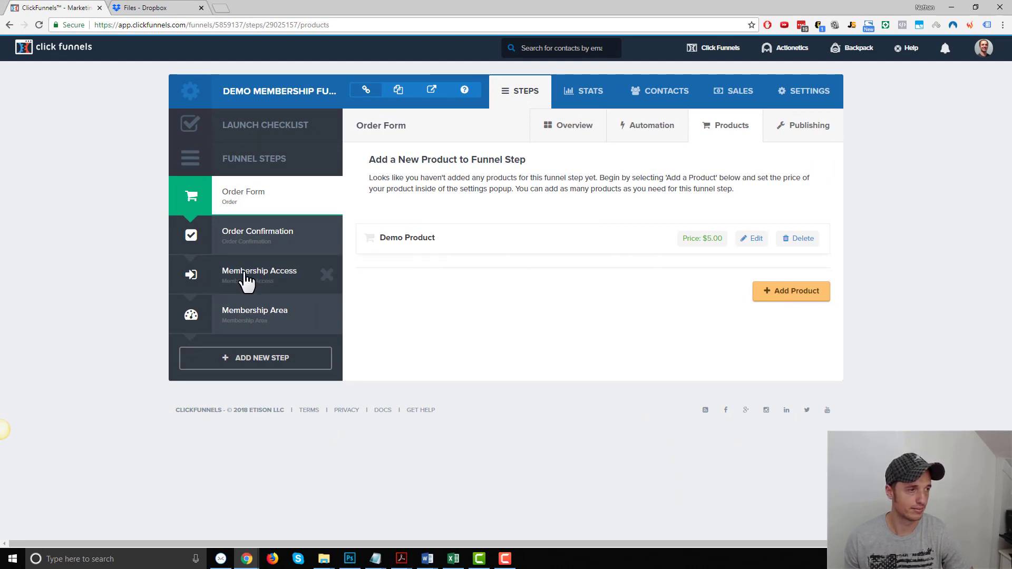
- Preview the Order Confirmation page in a new tab, then return to the funnel overview
click(255, 237)
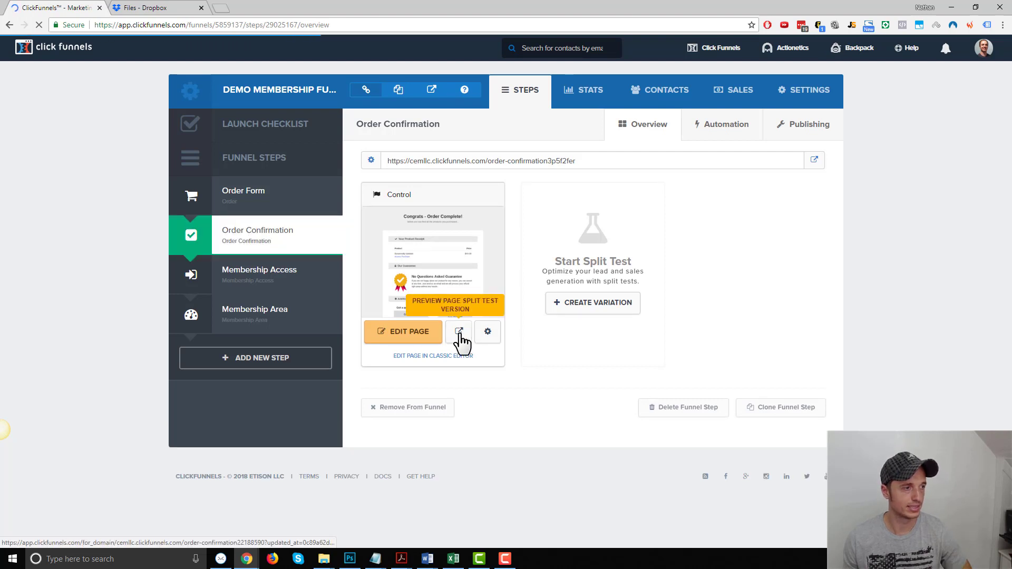
click(459, 337)
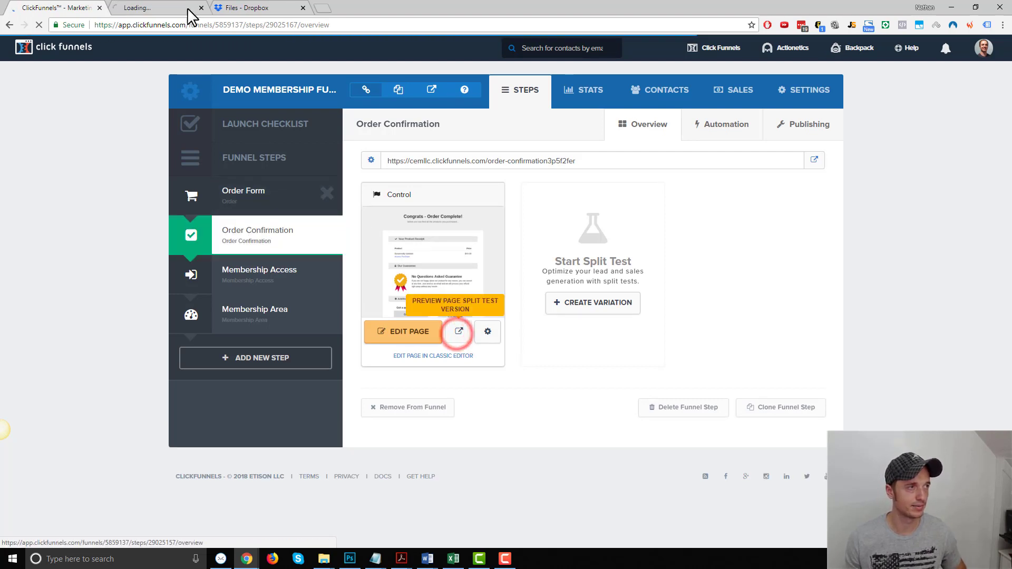
click(181, 7)
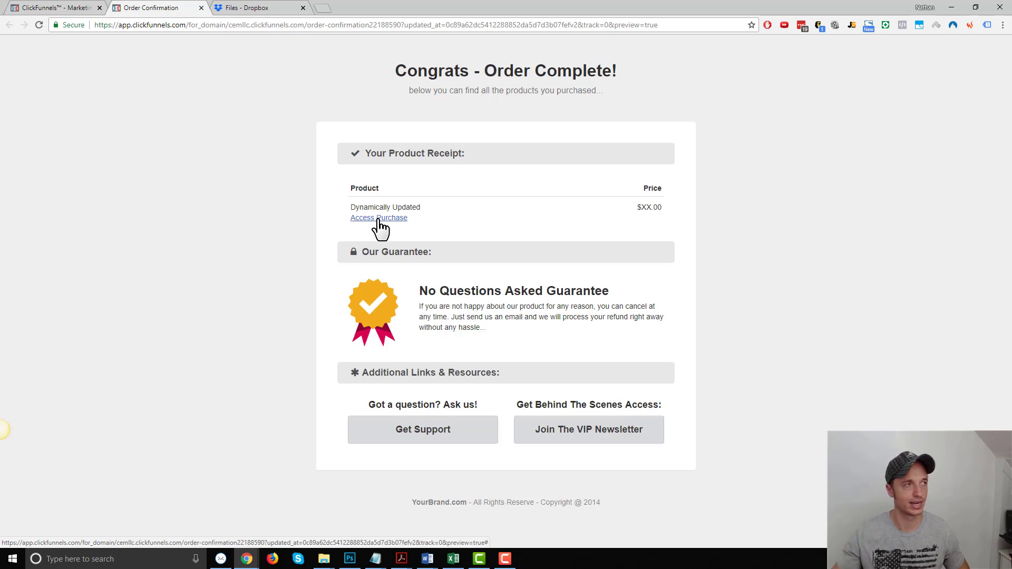
click(61, 8)
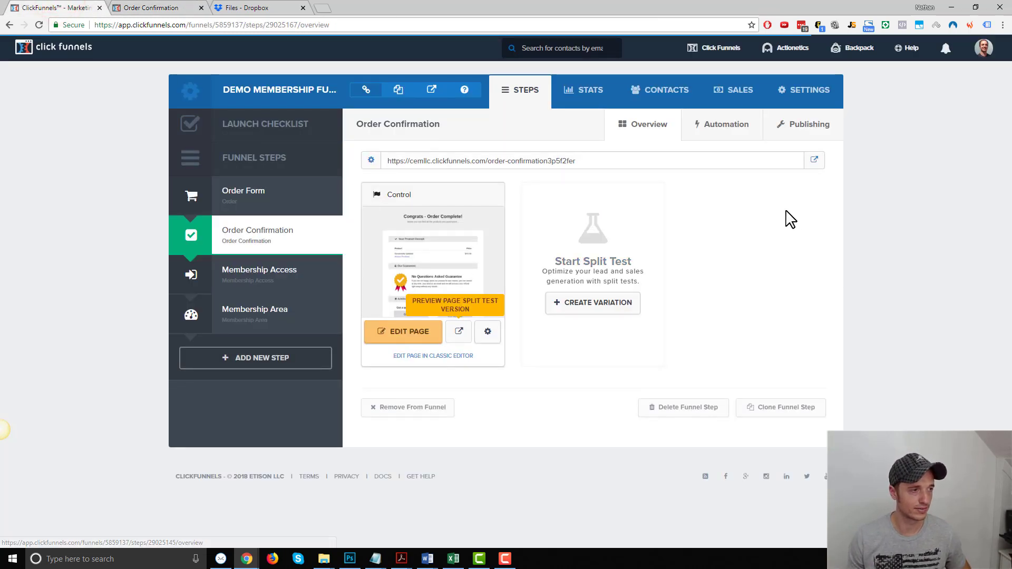
- Restrict the Membership Area's First Section to Demo Product buyers and save the lesson section
click(270, 317)
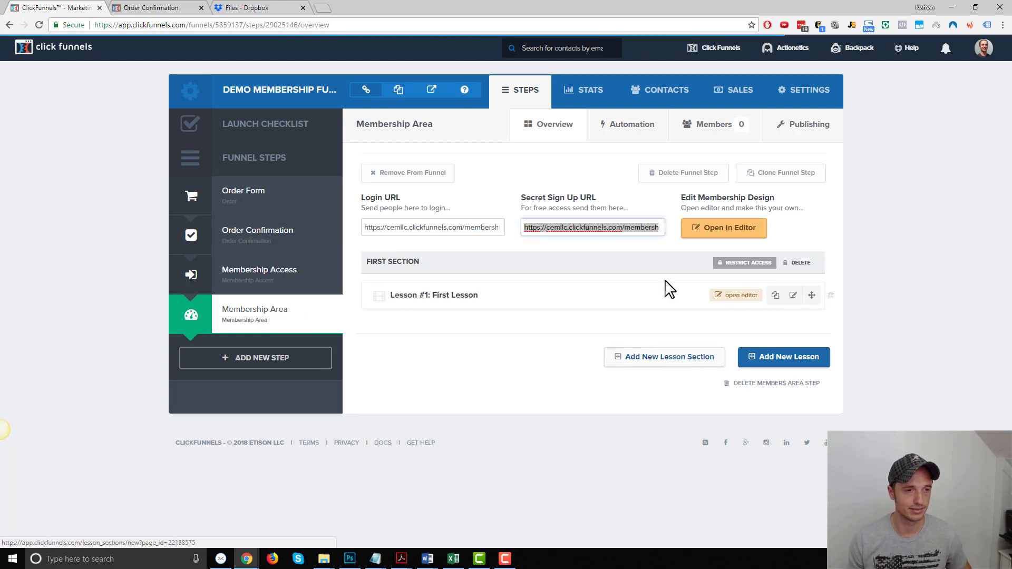
click(752, 268)
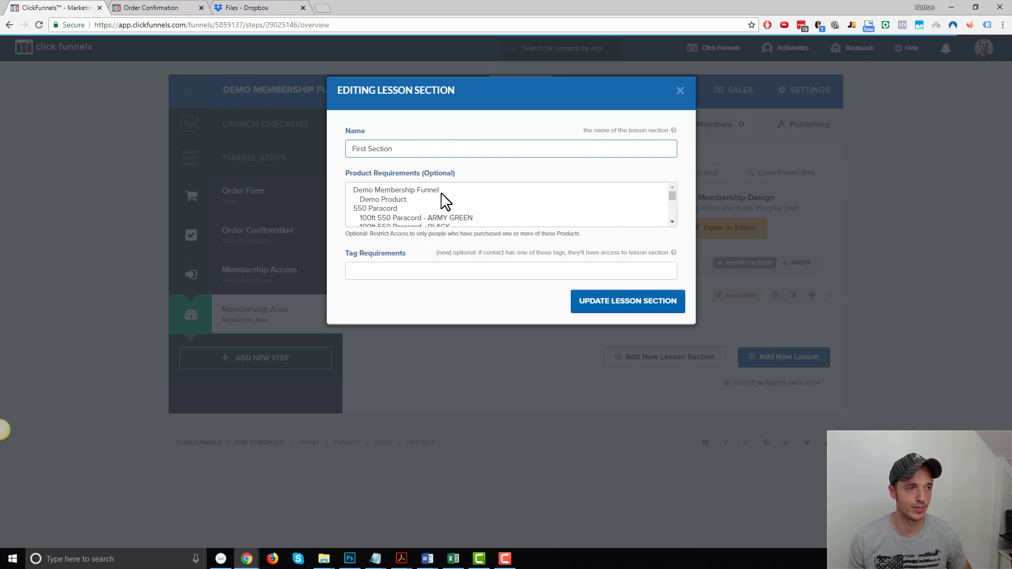
click(388, 200)
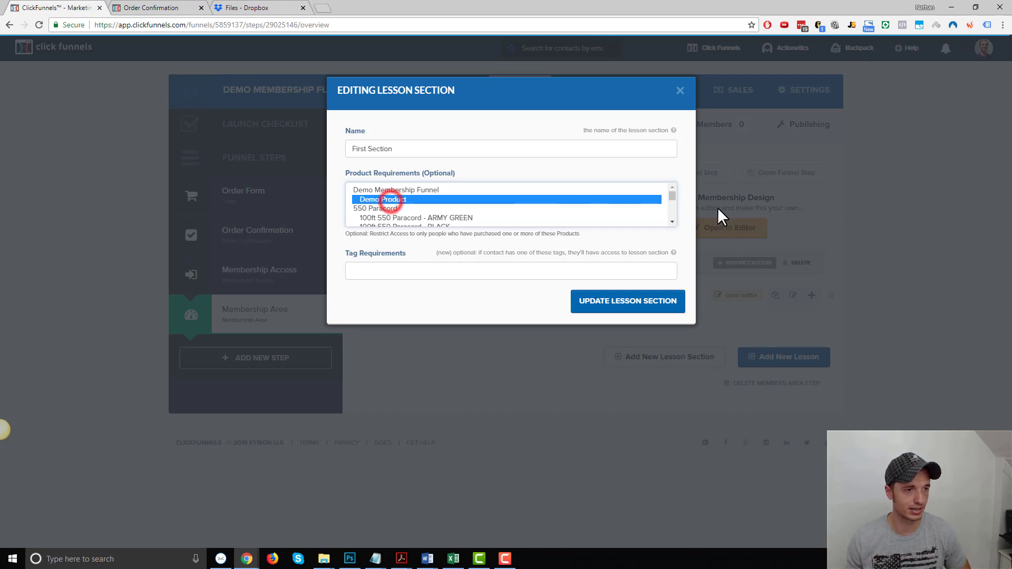
click(644, 310)
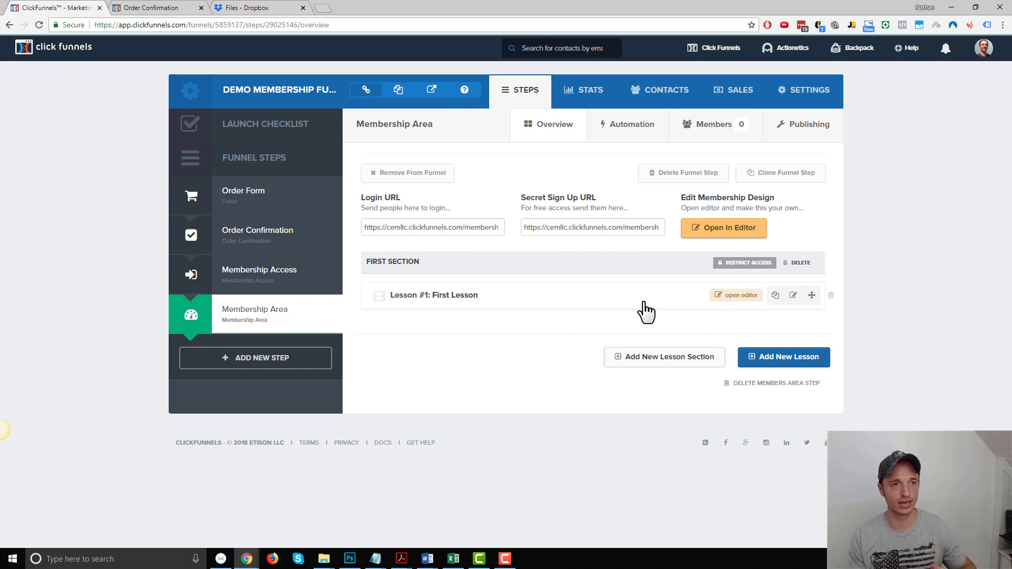
- Turn on Stripe test mode, save the funnel settings, and select the order form URL
click(826, 101)
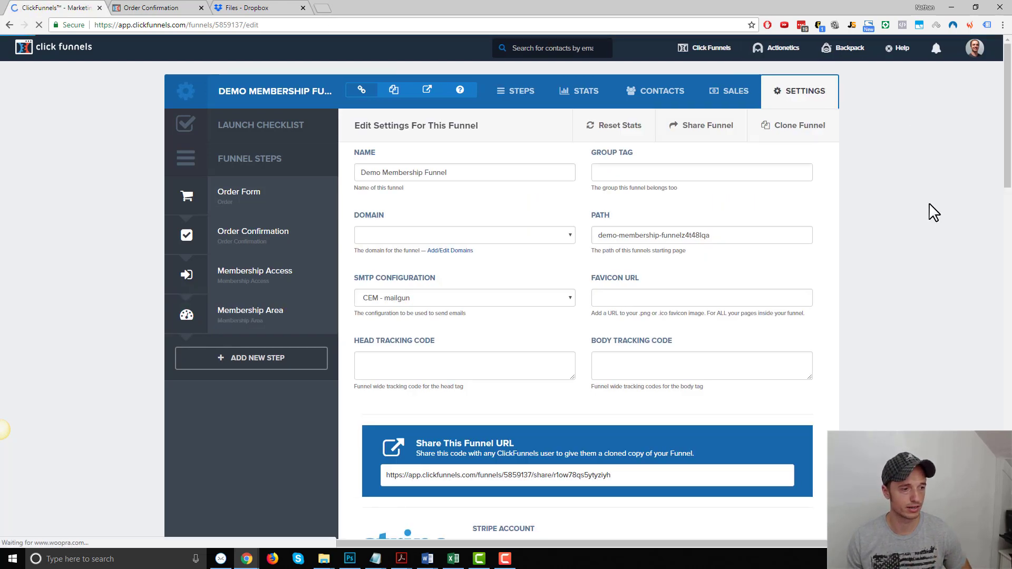
scroll(933, 214, down, 5)
click(491, 338)
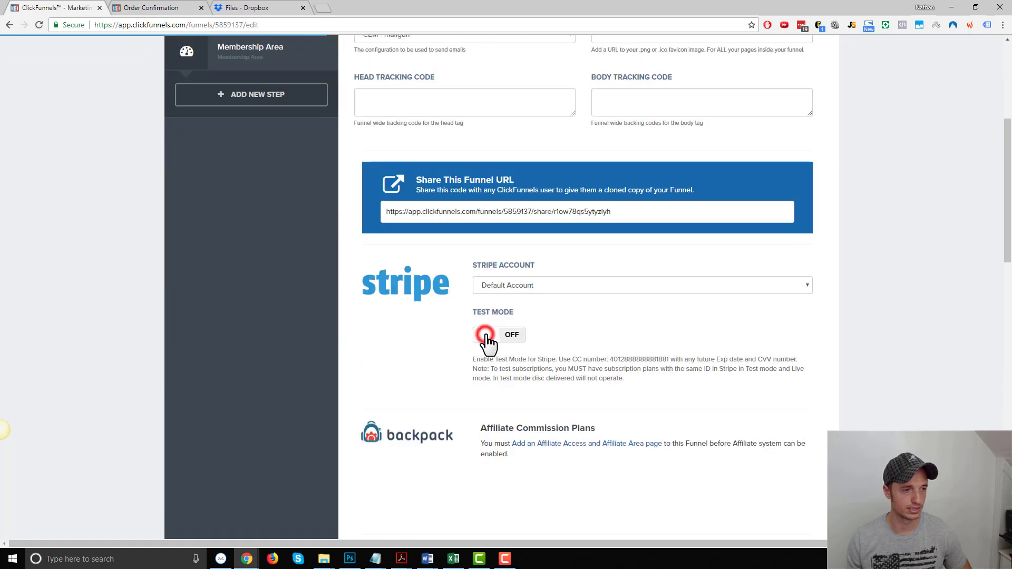
scroll(811, 346, down, 10)
scroll(812, 353, down, 9)
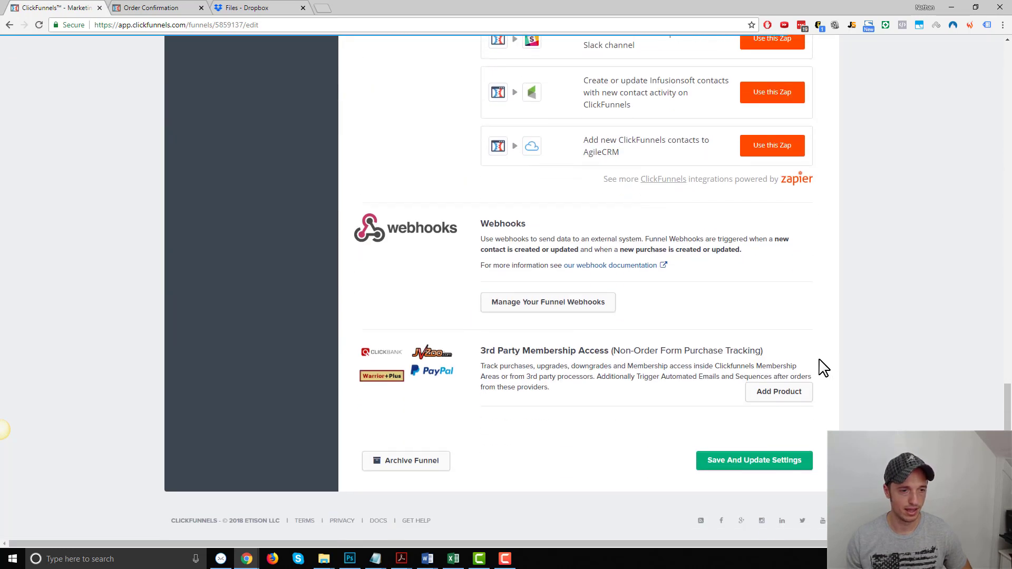
click(783, 453)
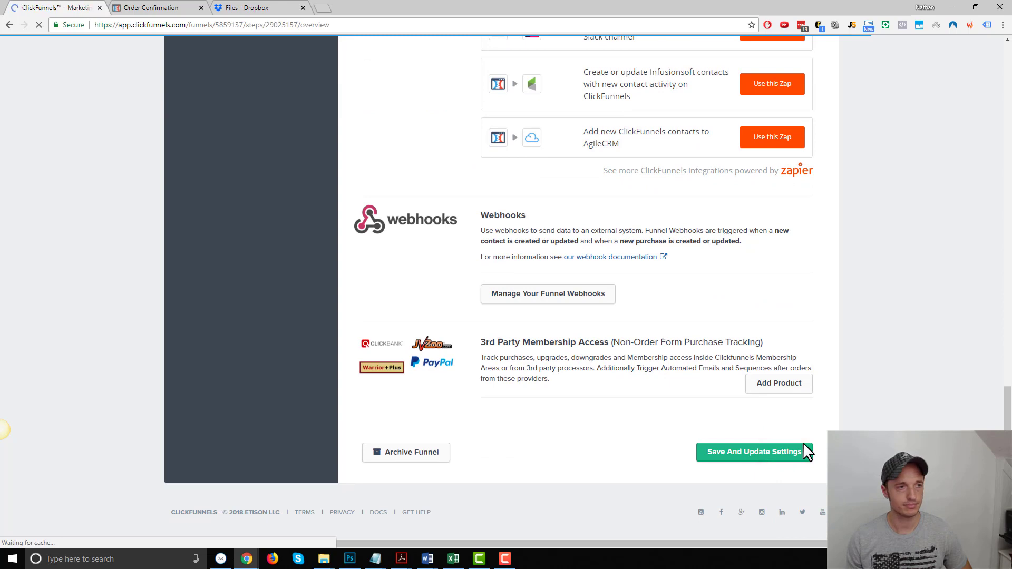
drag(578, 160, 373, 169)
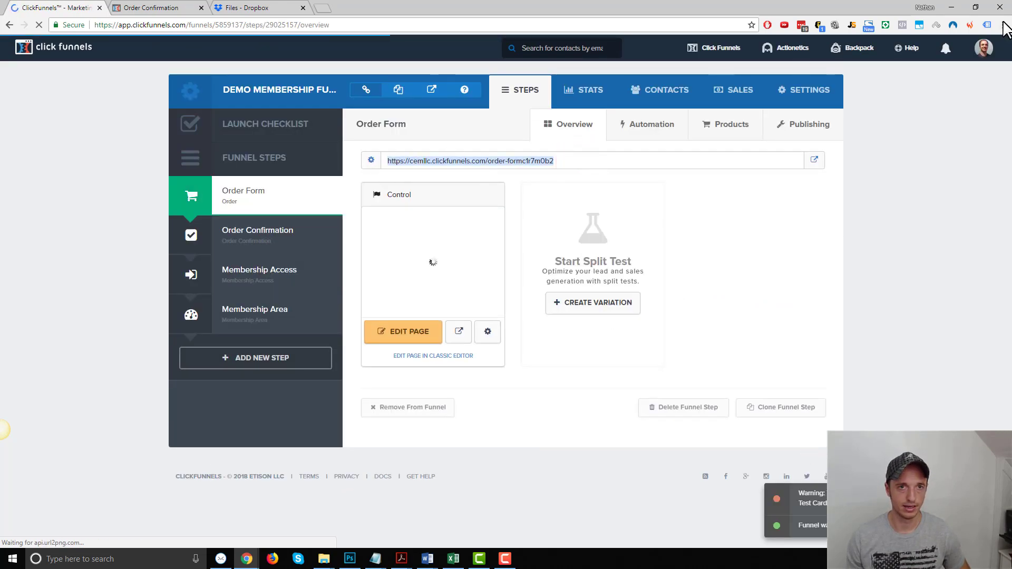
- Load the copied order form URL in a new incognito window
click(1003, 24)
click(934, 64)
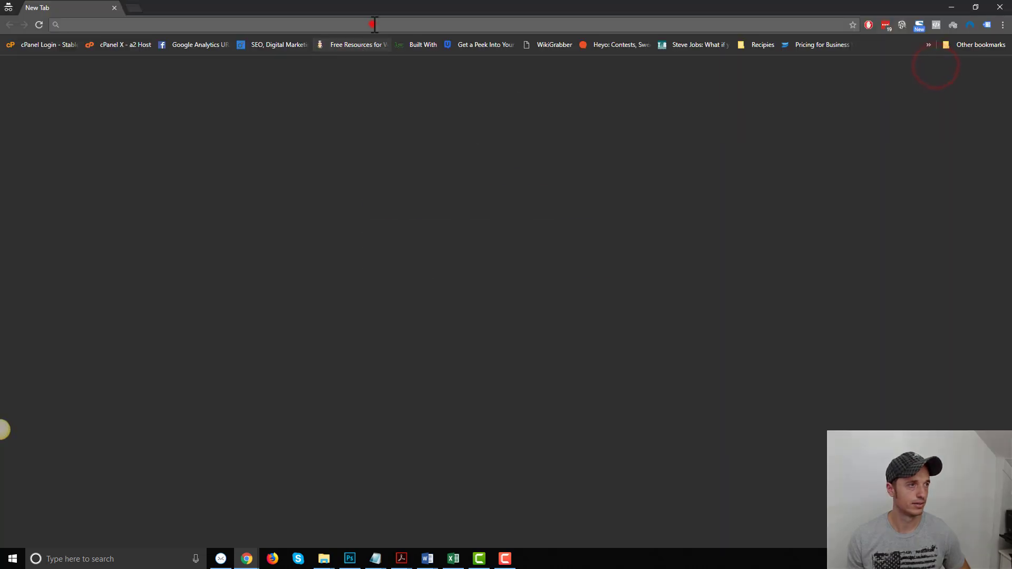
click(374, 24)
text(https://cemllc.clickfunnels.com/order-form22188586)
key(Return)
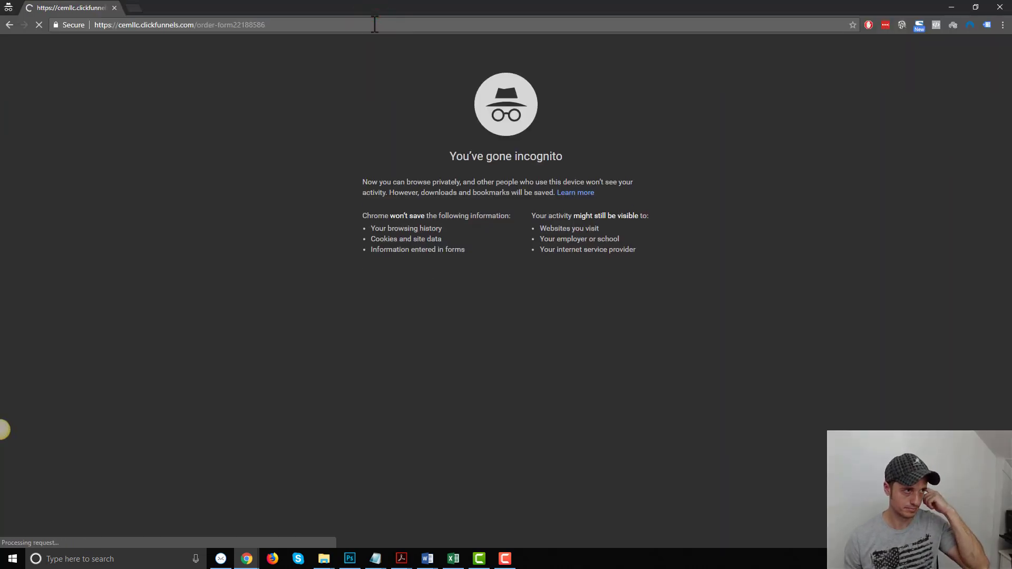
scroll(589, 292, down, 2)
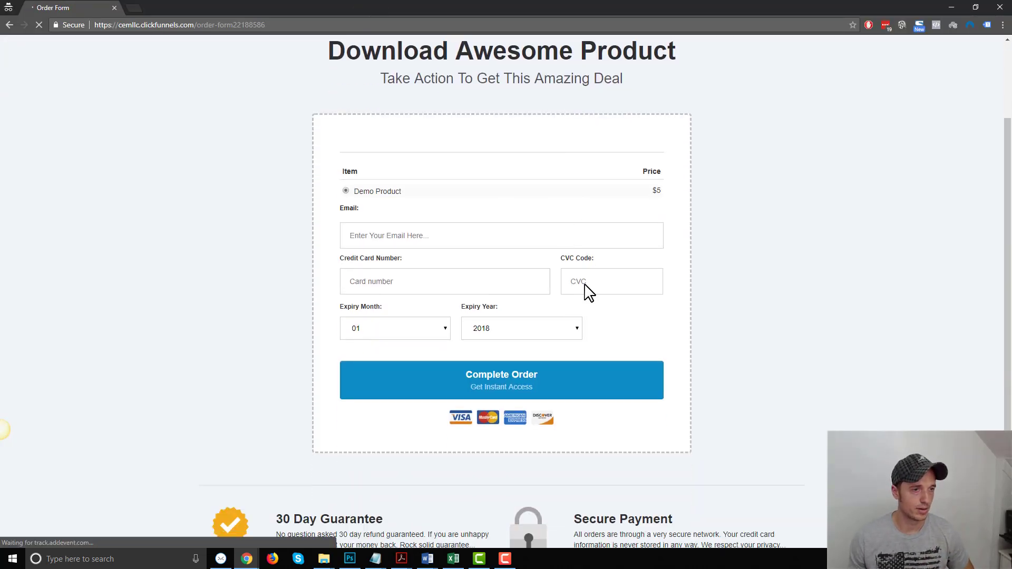
scroll(587, 271, up, 1)
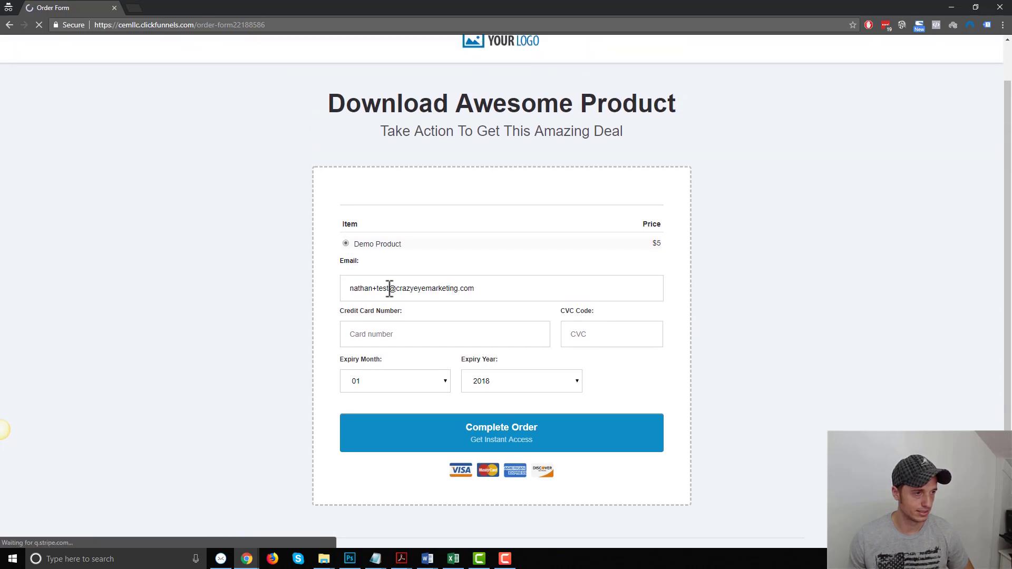
click(390, 289)
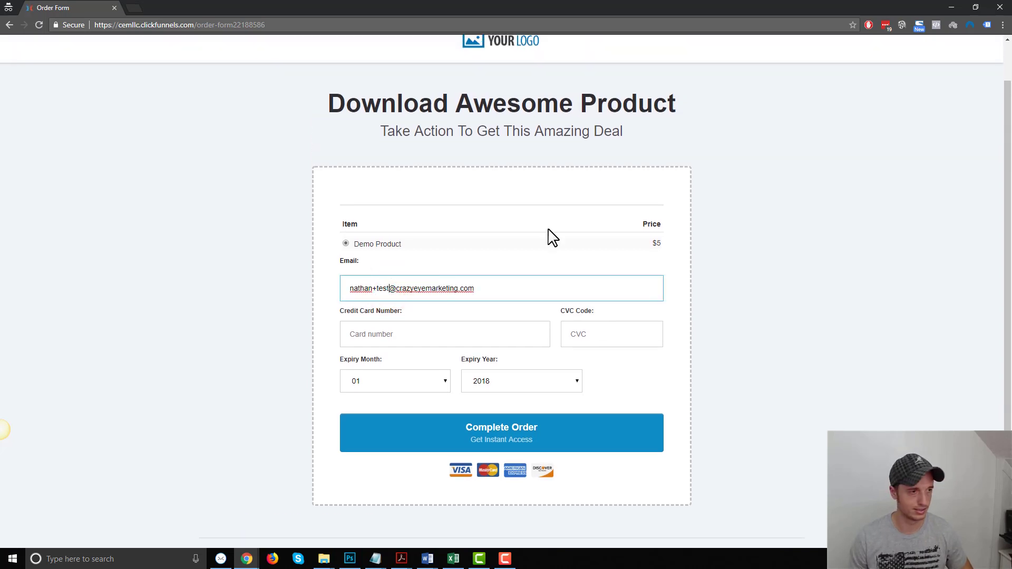
text(89)
scroll(316, 122, up, 1)
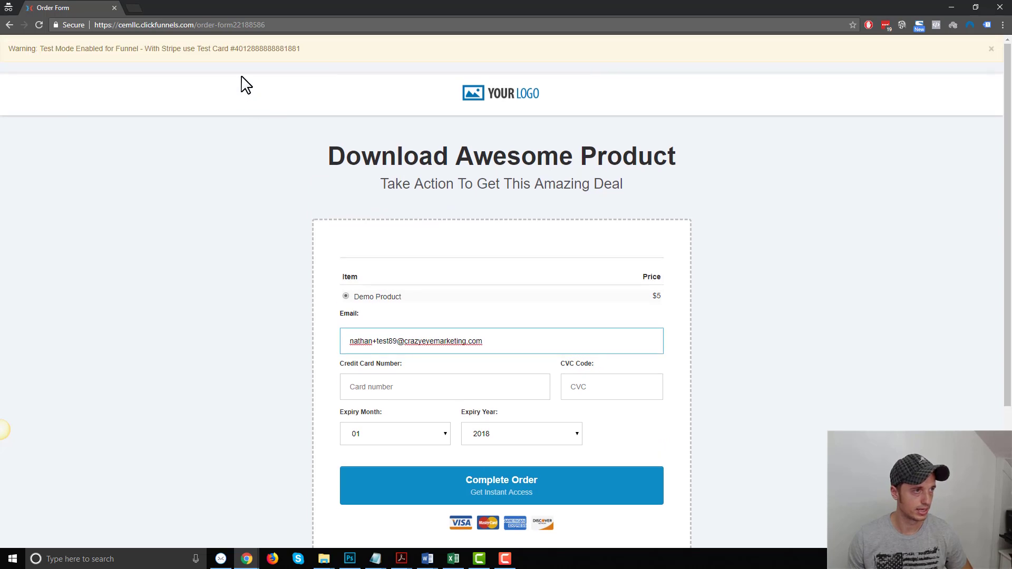
double_click(270, 49)
key(ctrl+c)
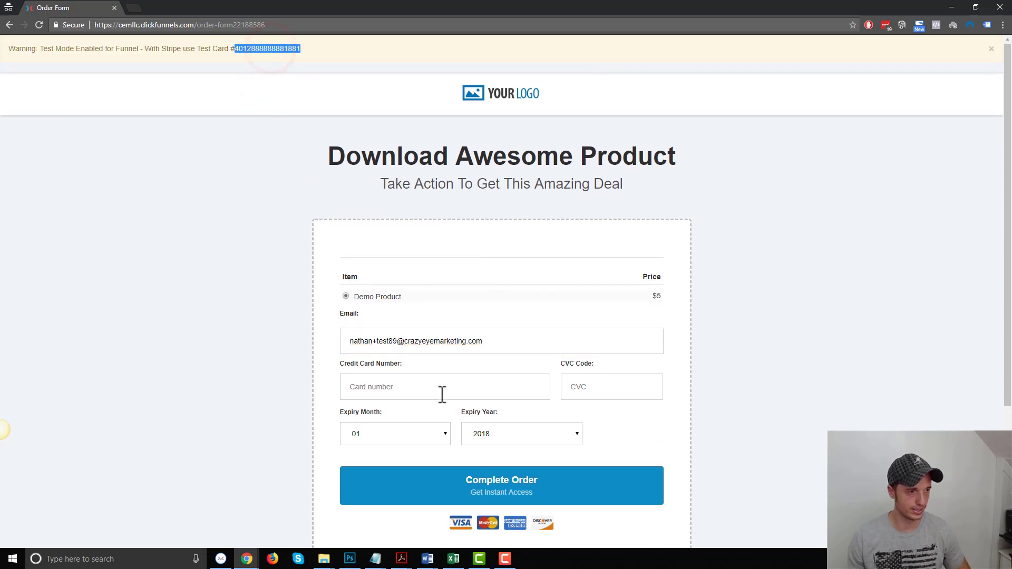
click(438, 391)
key(ctrl+v)
click(640, 388)
text(123)
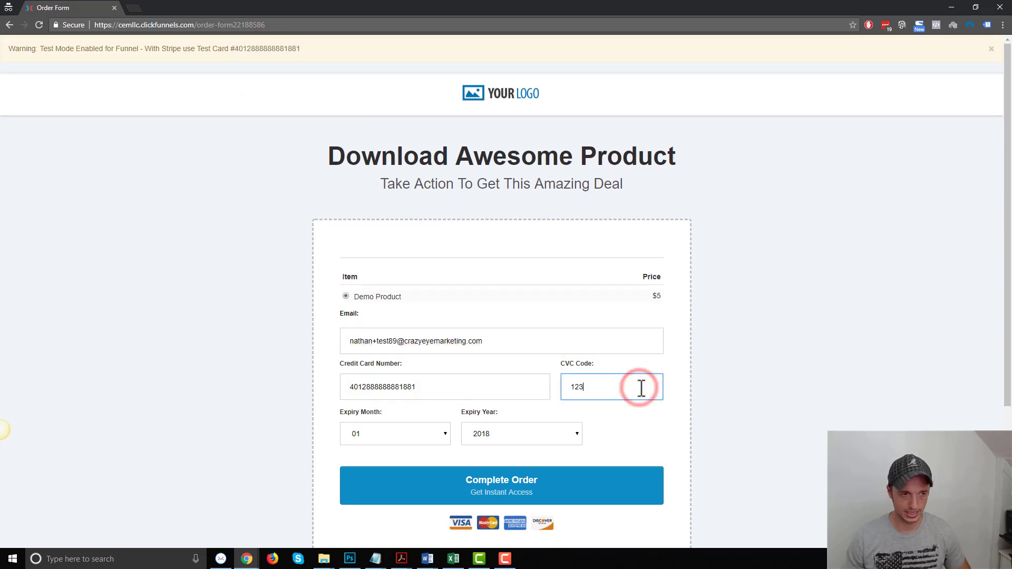
- Set expiry year 2020 and submit the $5 test order
click(519, 441)
click(519, 319)
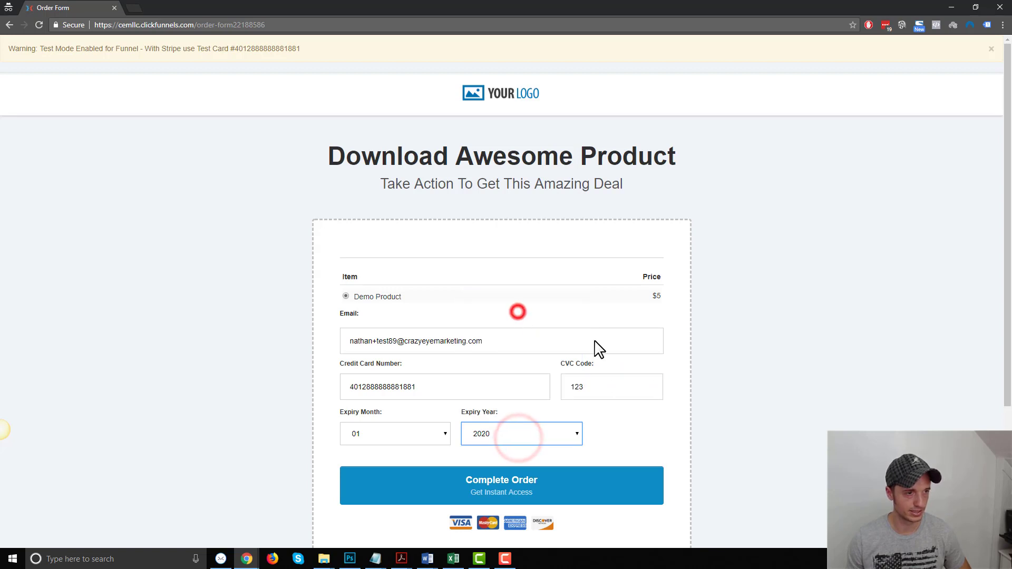
scroll(599, 350, down, 1)
triple_click(493, 292)
key(ctrl+c)
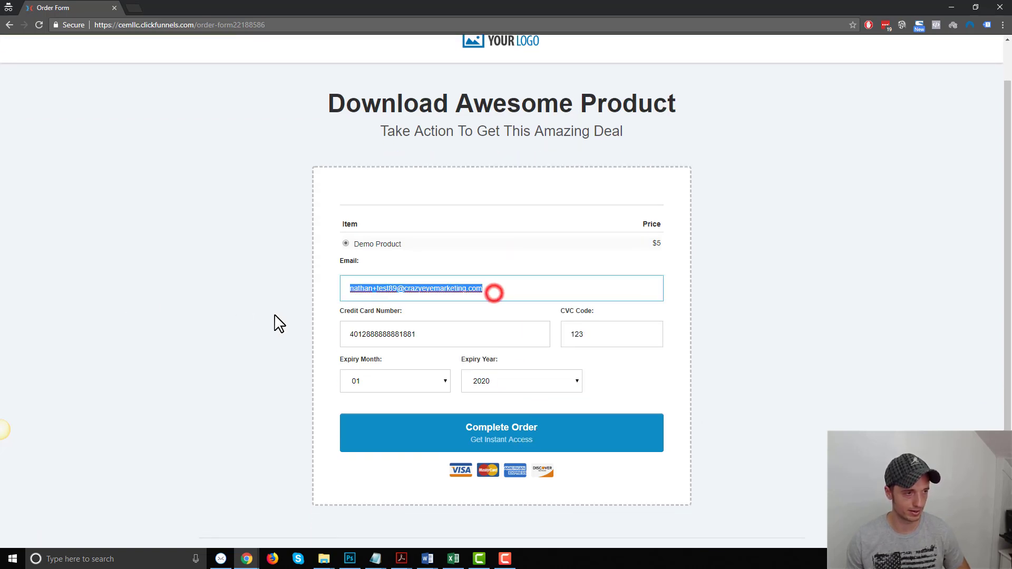
click(476, 449)
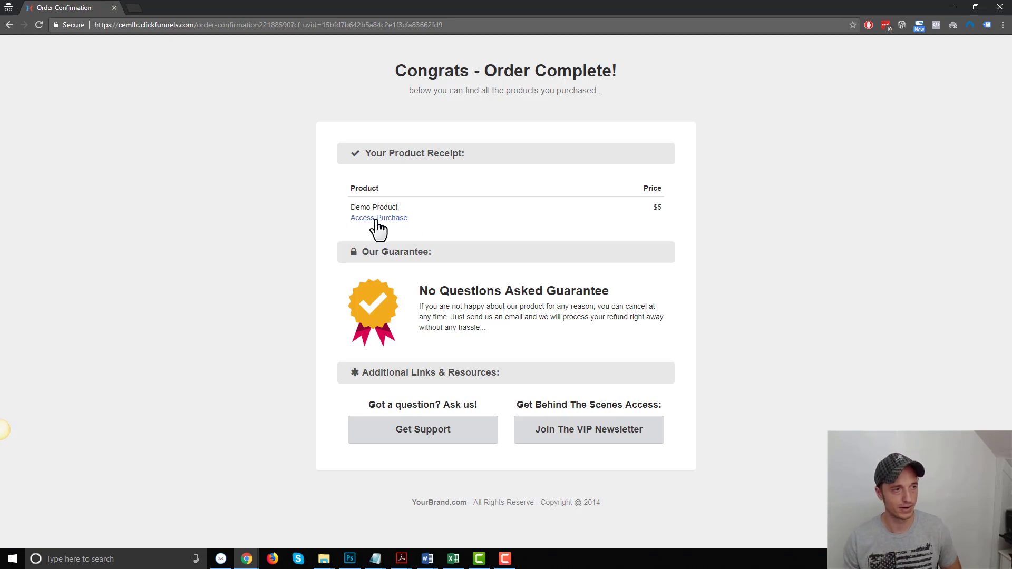
- Create a member account from Access Purchase using the order's email and a password
click(376, 219)
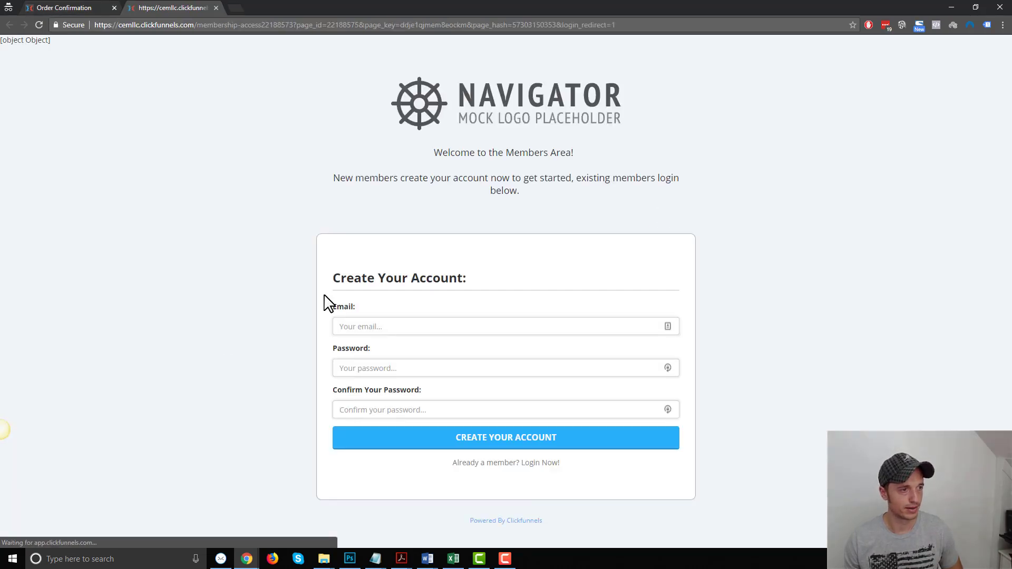
click(418, 329)
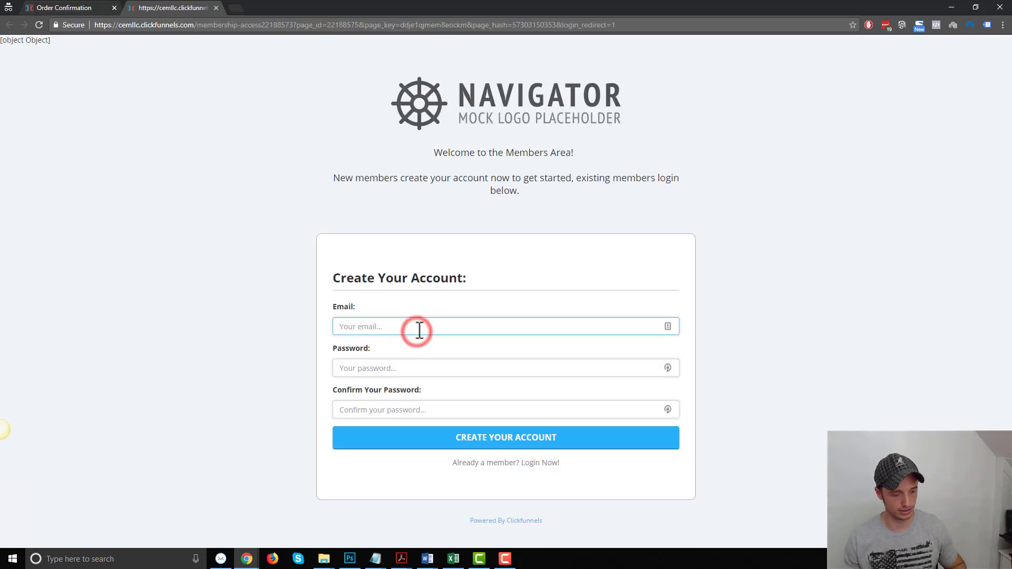
key(ctrl+v)
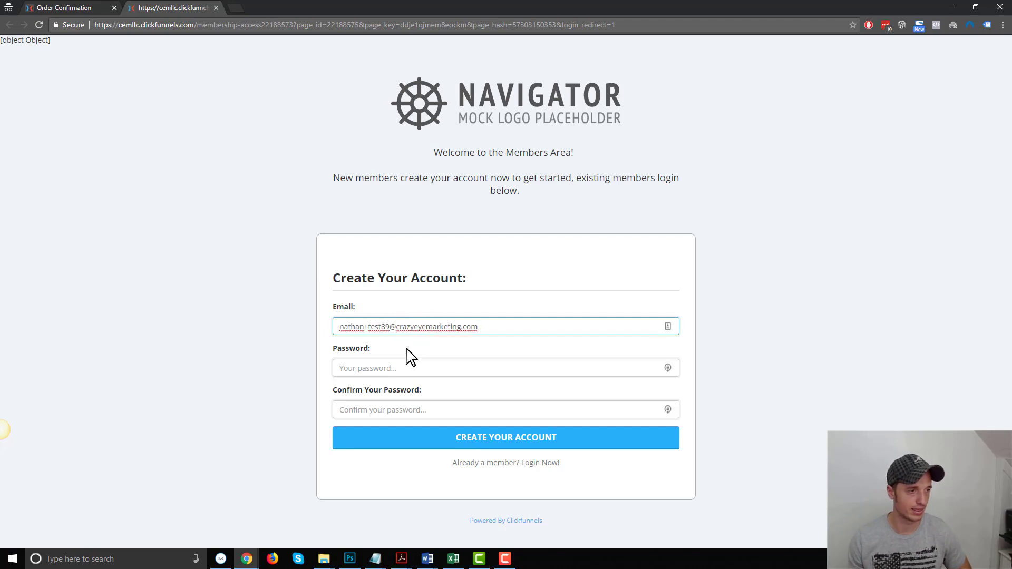
click(500, 369)
text(test12)
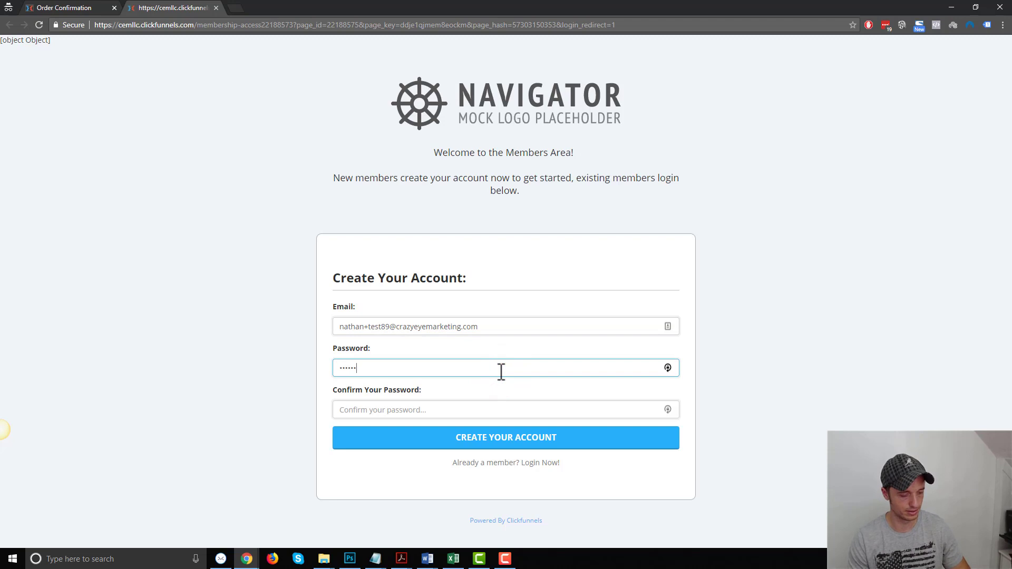
text(34)
key(Tab)
text(tes)
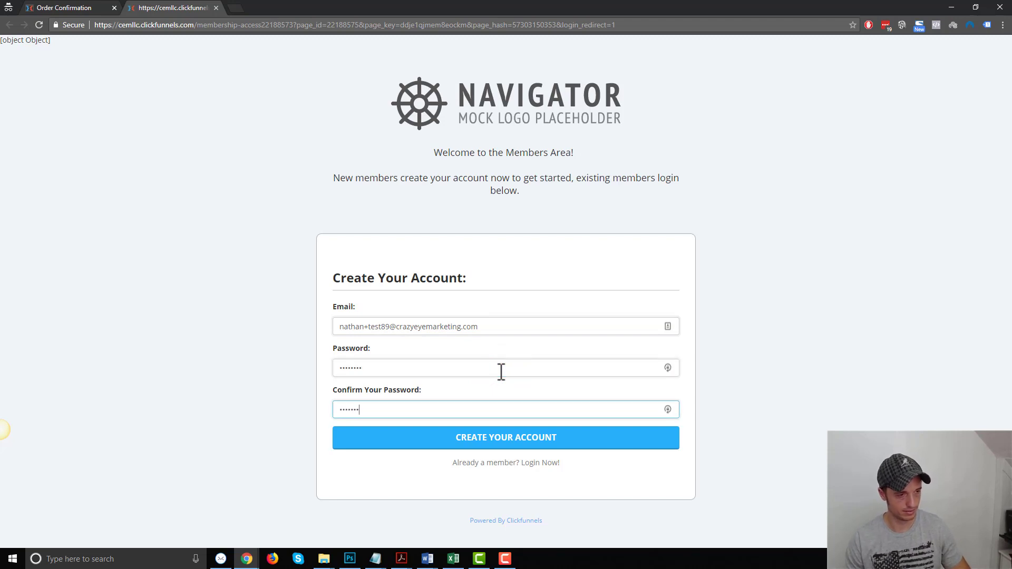
click(532, 448)
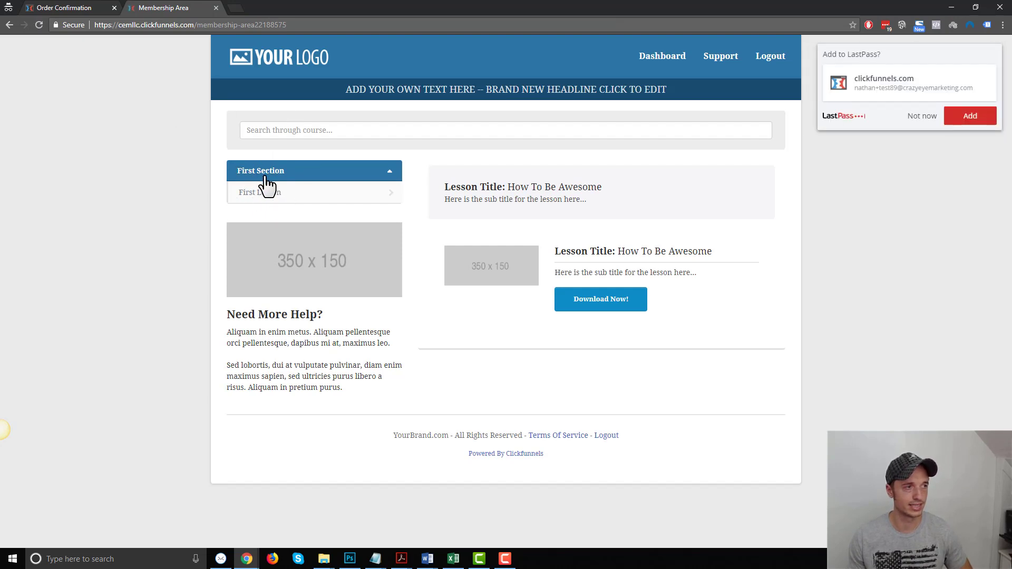
- Open the First Lesson and confirm its download offers ups-woocommerce-shipping.zip
click(919, 117)
click(275, 192)
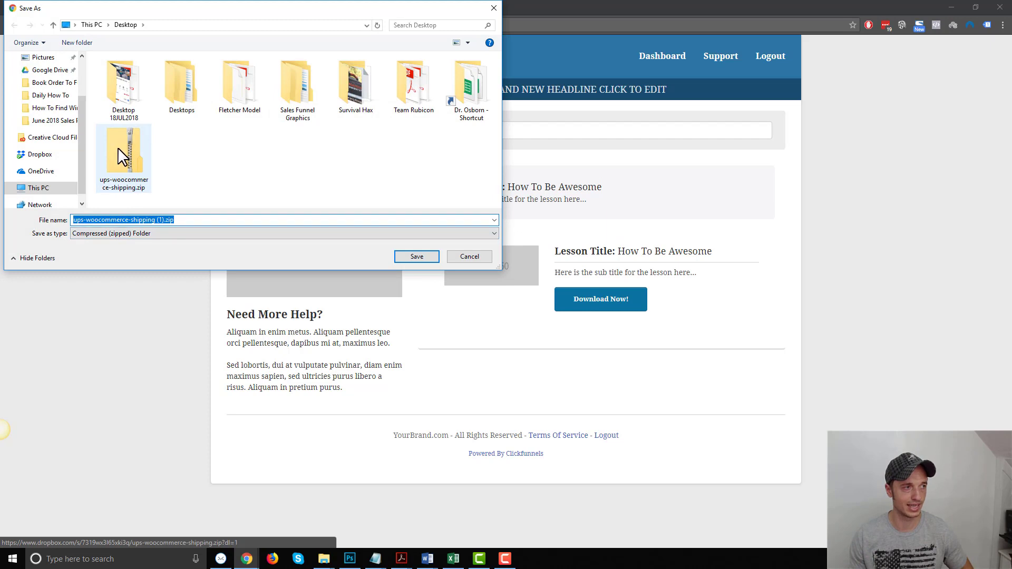
click(469, 255)
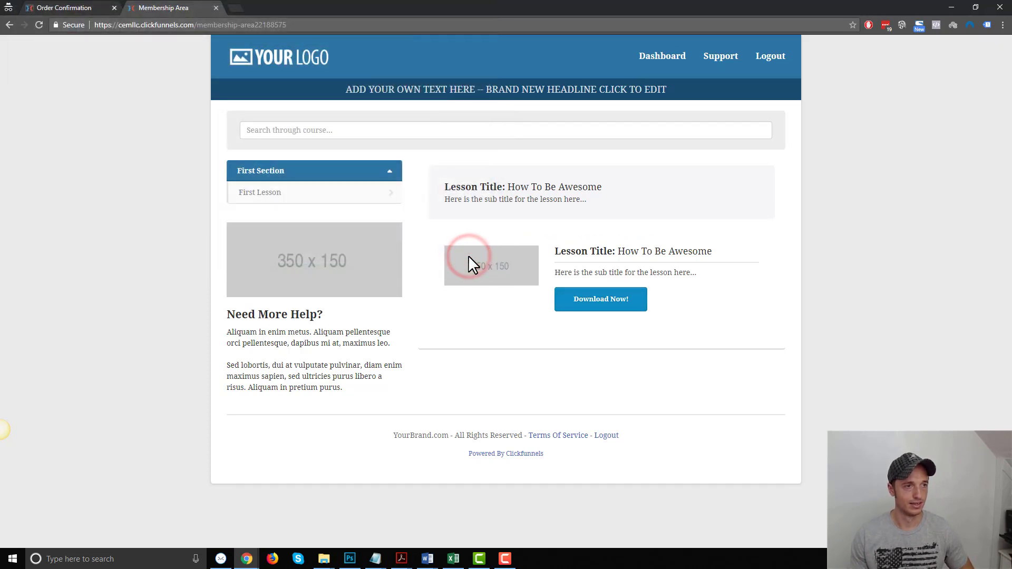